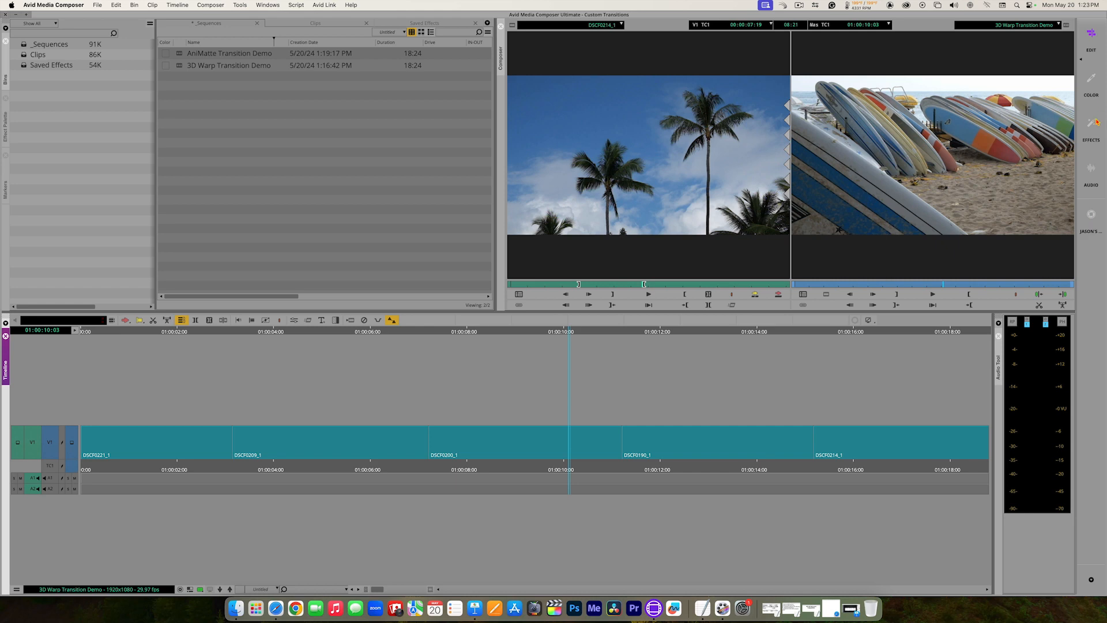
# Switch to the Effects workspace and enlarge the Composer monitor by resizing its surrounding panels
pyautogui.click(1093, 123)
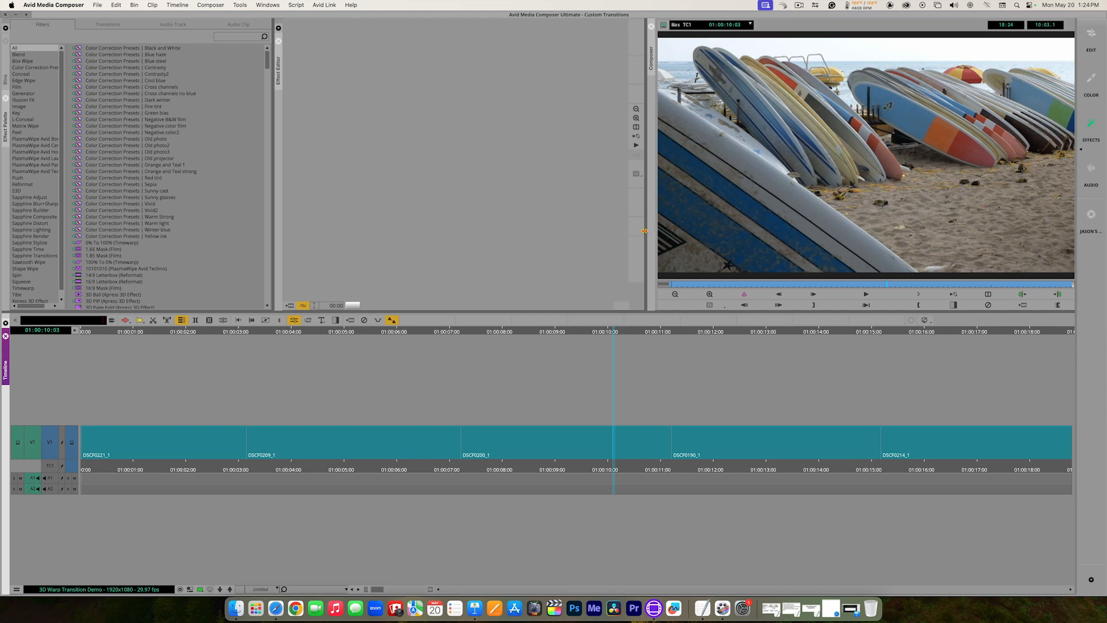
pyautogui.moveTo(645, 230); pyautogui.dragTo(575, 228)
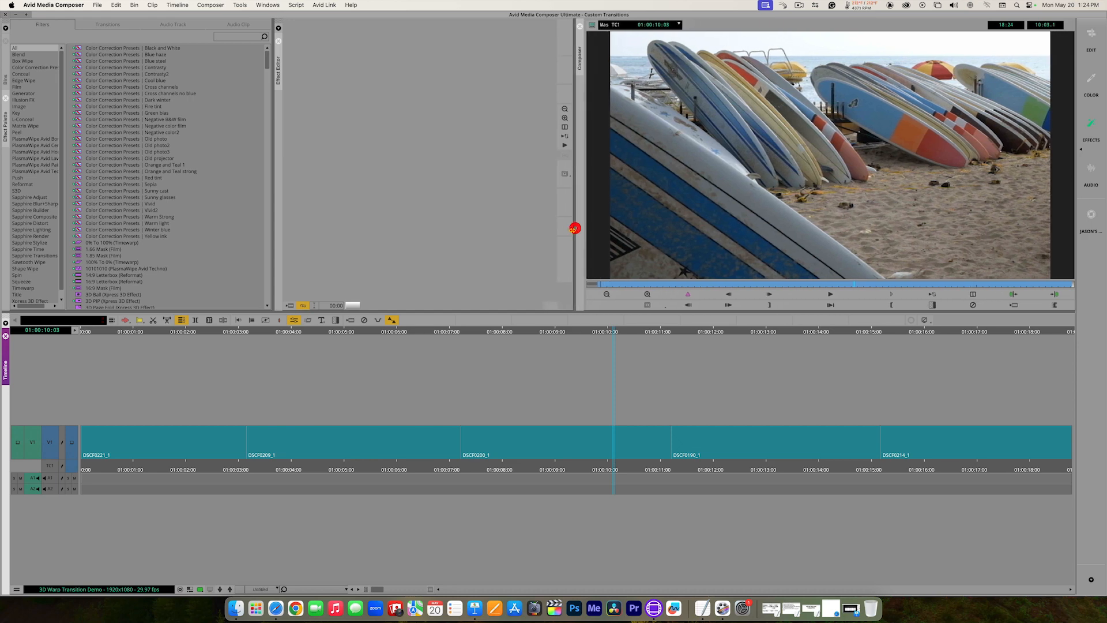
pyautogui.moveTo(575, 312); pyautogui.dragTo(576, 356)
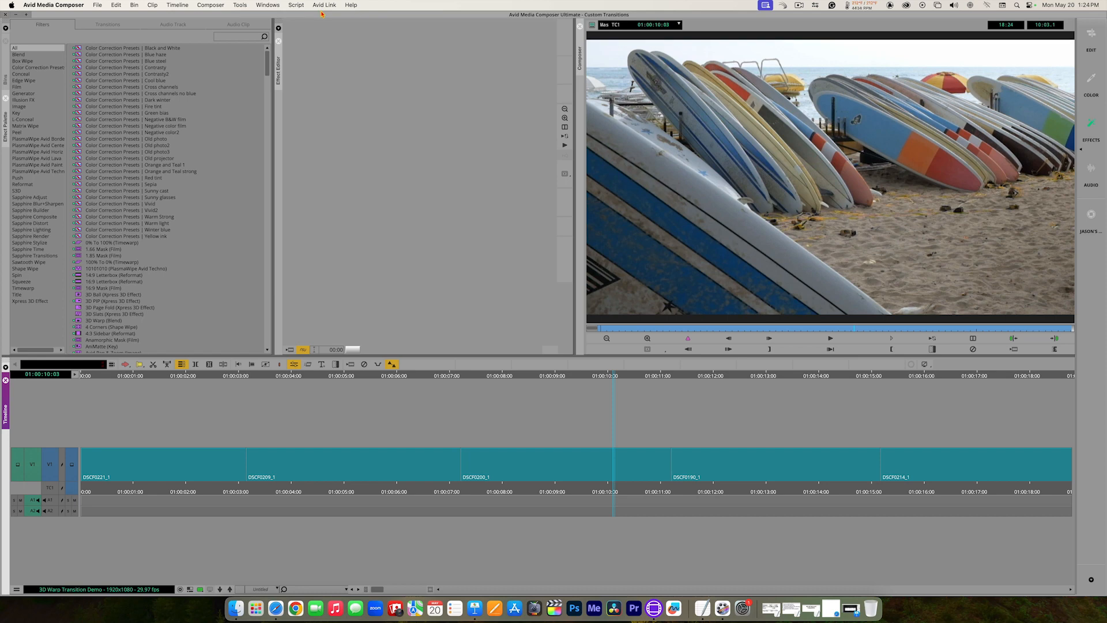
# Save the current panel arrangement to the Effects workspace
pyautogui.click(275, 5)
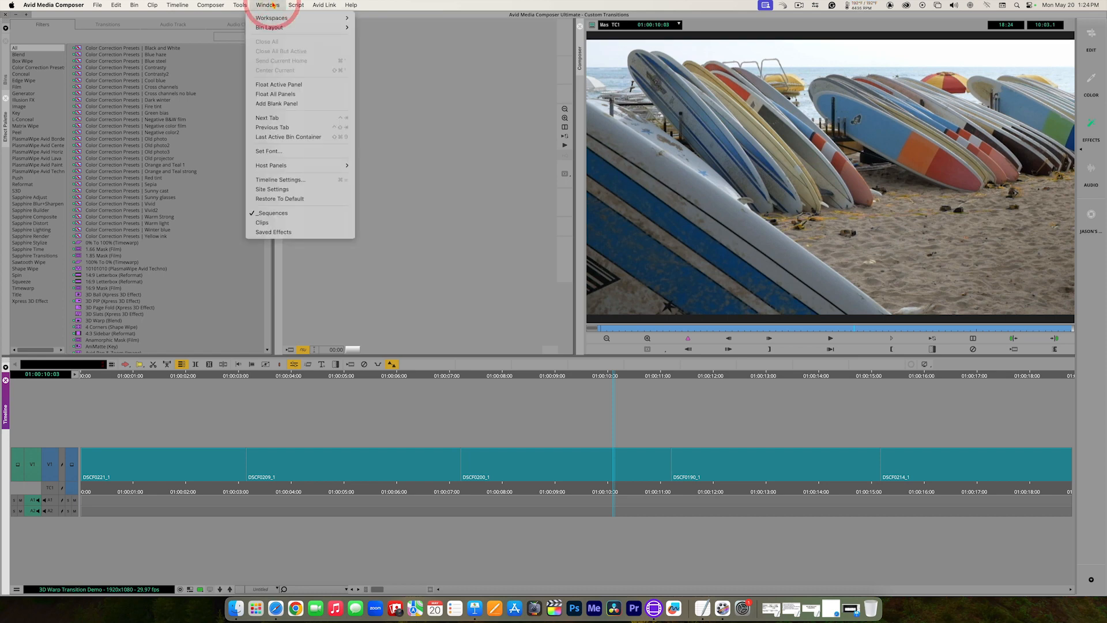
pyautogui.moveTo(274, 18)
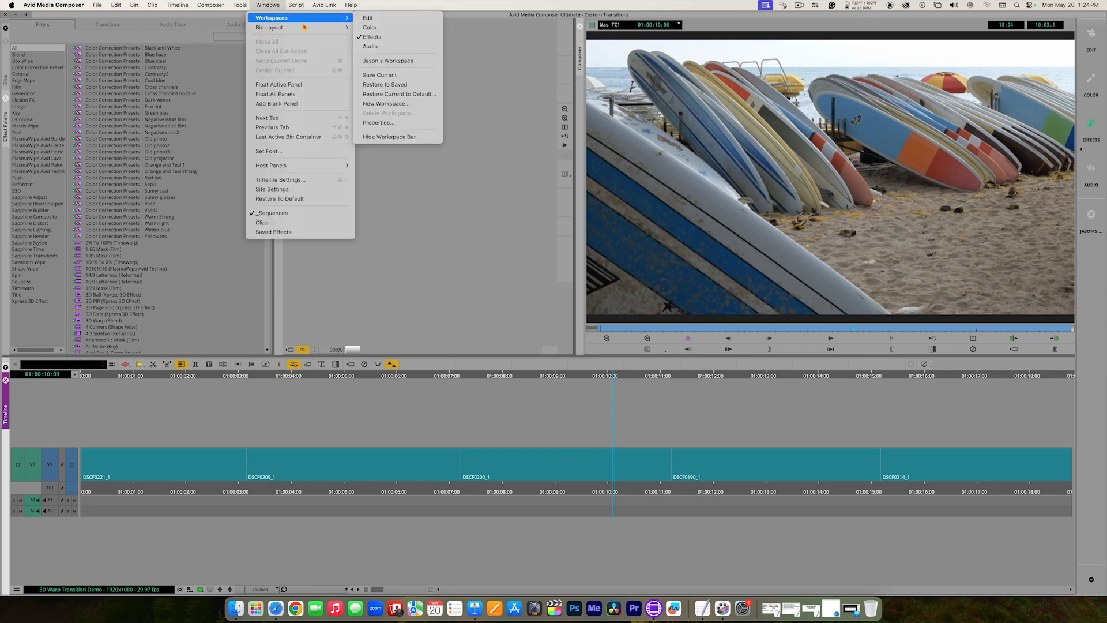
pyautogui.click(399, 76)
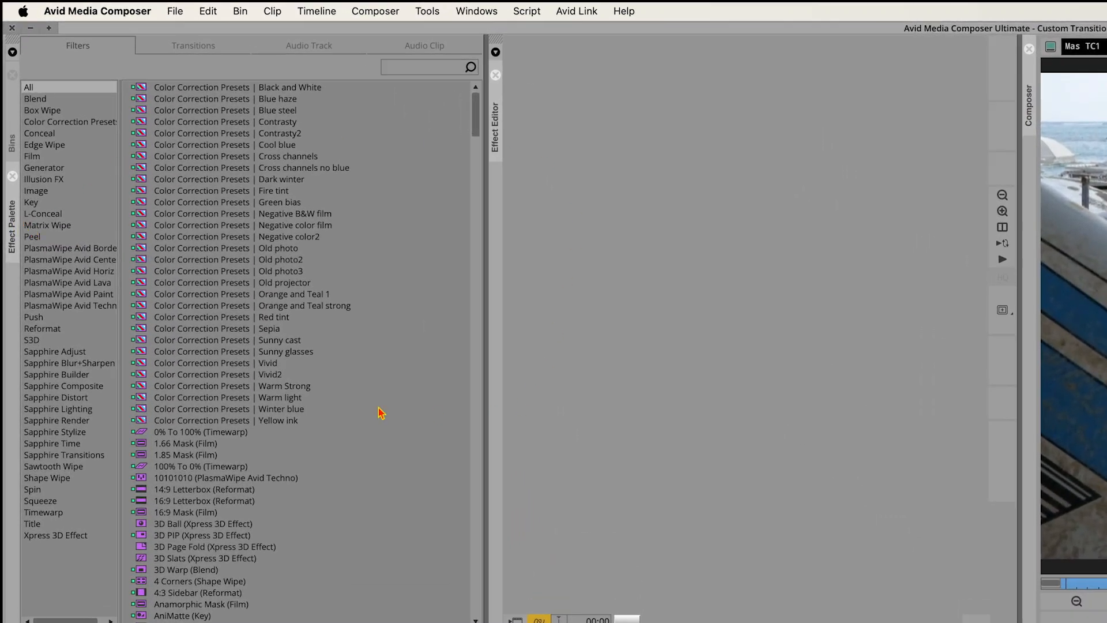
# Examine the Effect Palette's filter, transition, audio track and audio clip effects, comparing the Blend category for transitions and filters
pyautogui.click(12, 143)
pyautogui.click(15, 230)
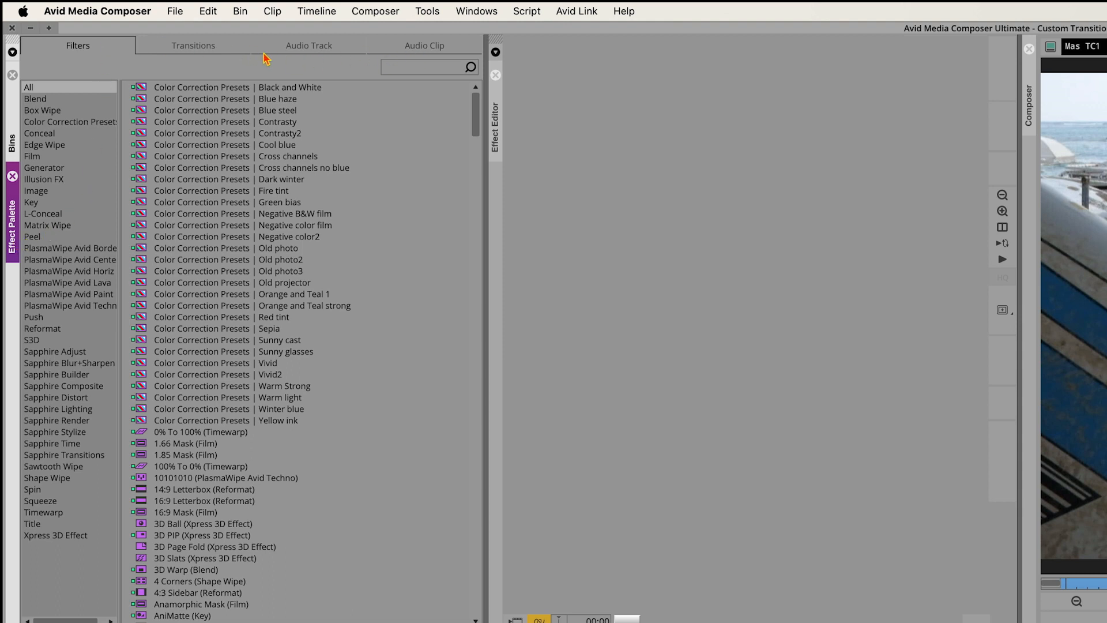
pyautogui.click(213, 41)
pyautogui.click(308, 47)
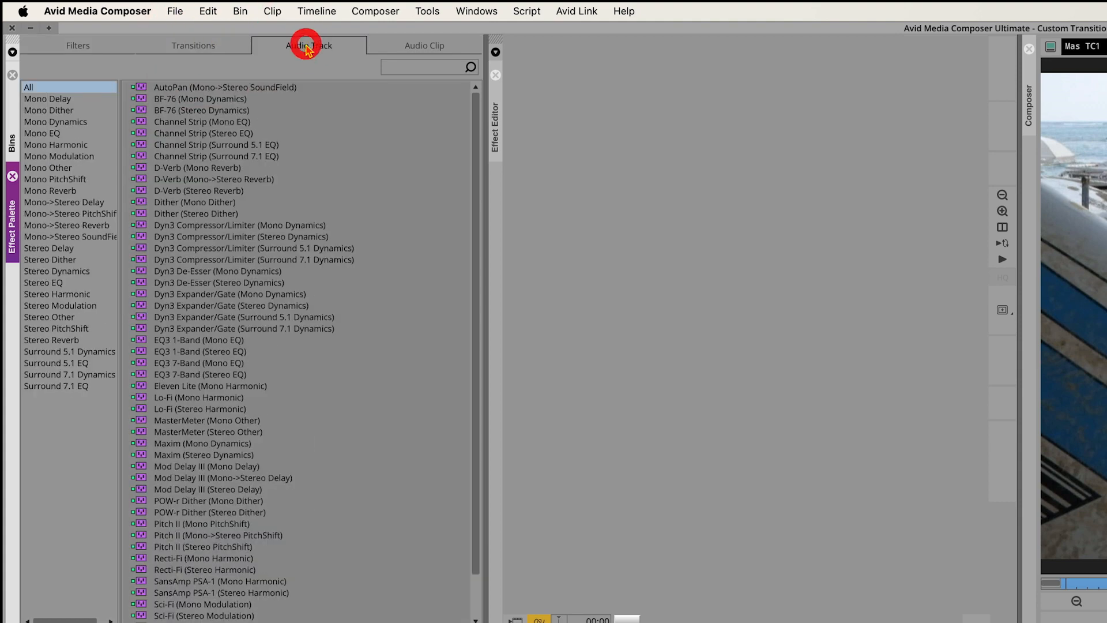
pyautogui.click(433, 47)
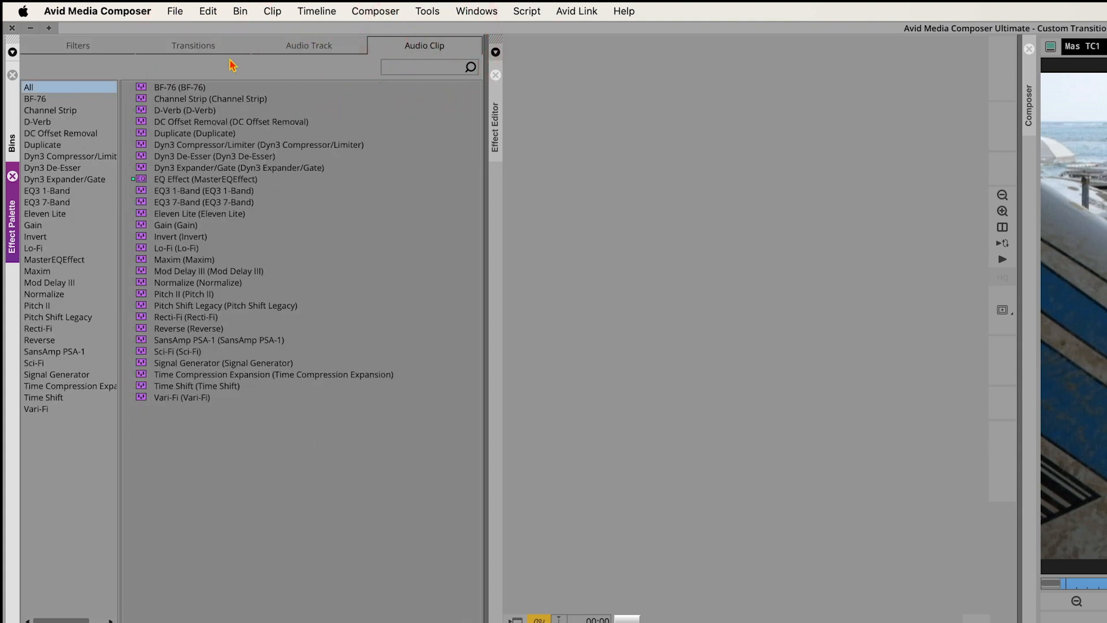
pyautogui.click(207, 51)
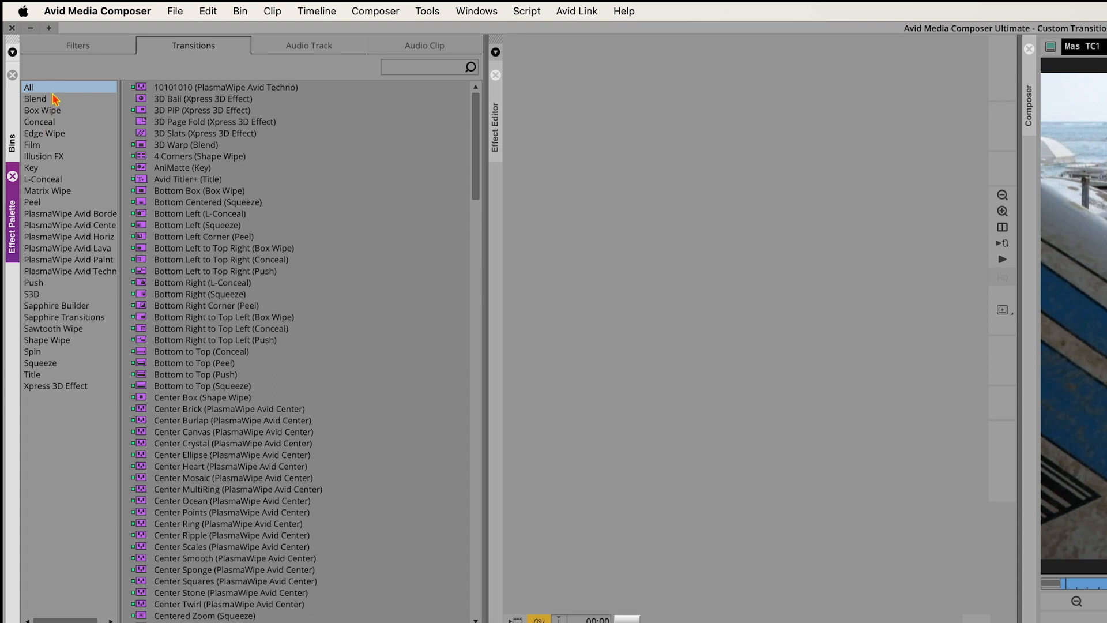
pyautogui.click(37, 101)
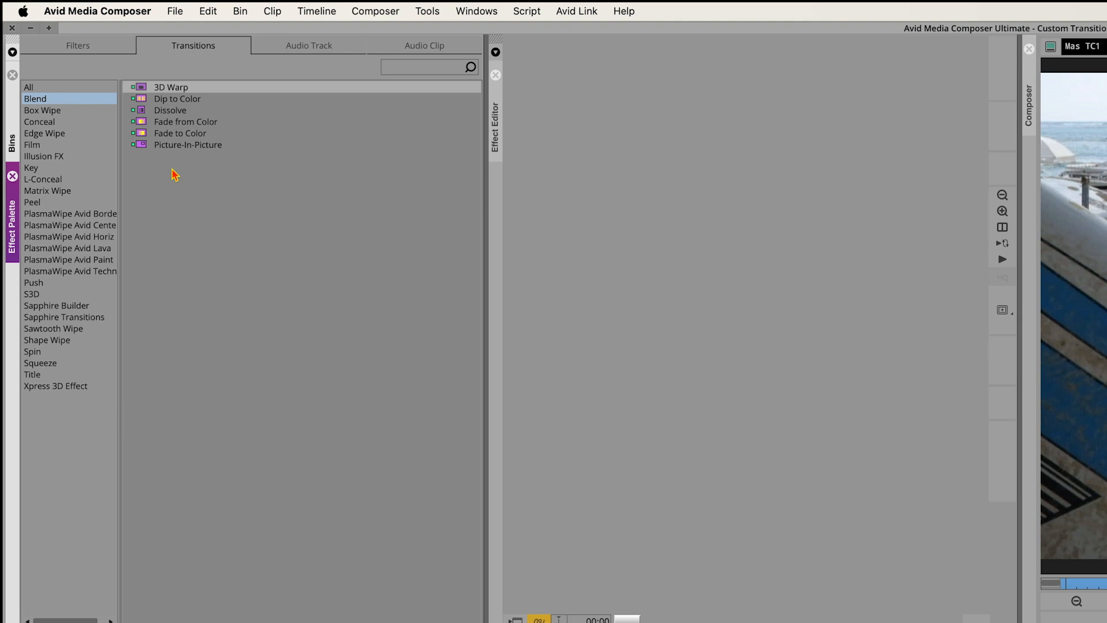
pyautogui.click(86, 47)
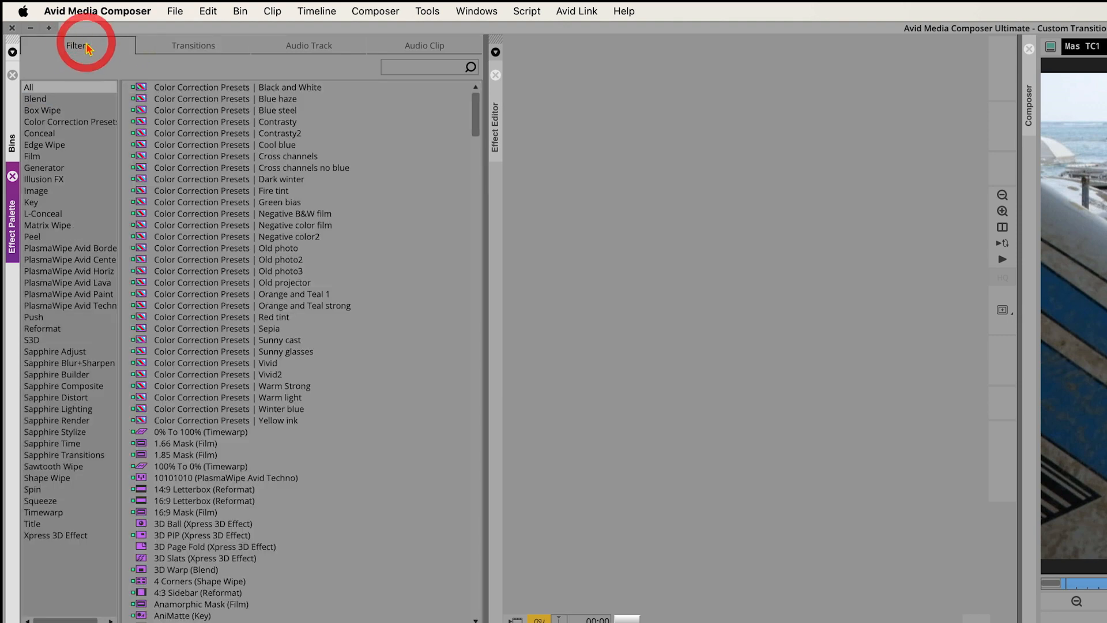
pyautogui.click(40, 99)
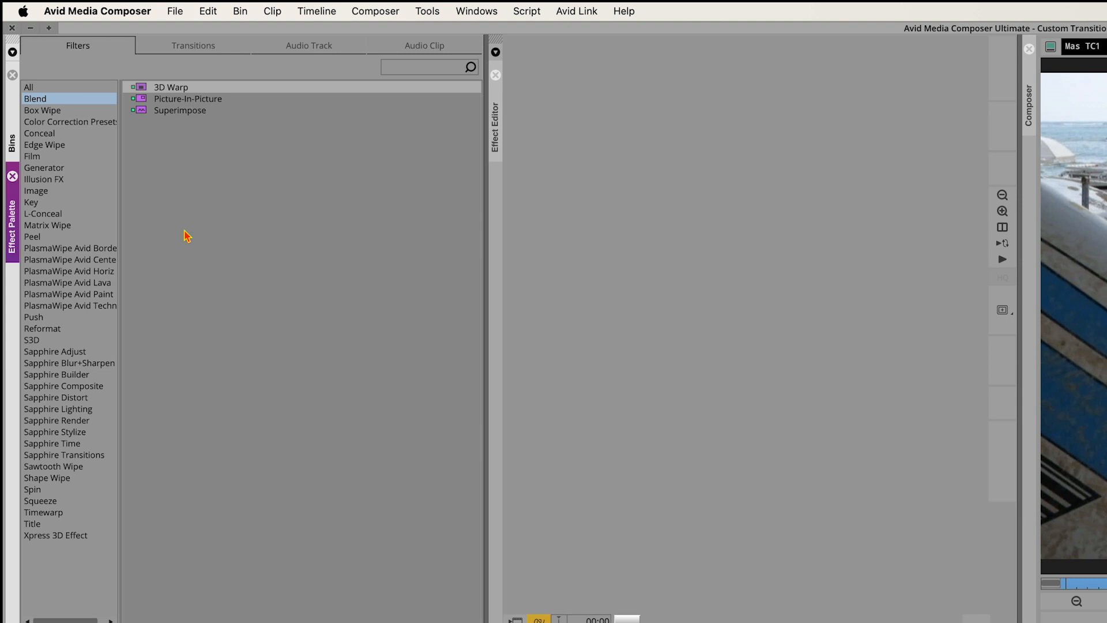
# Apply the 3D Warp blend transition to the cut between clips DSCF0221_1 and DSCF0209_1 and open it for editing
pyautogui.click(190, 48)
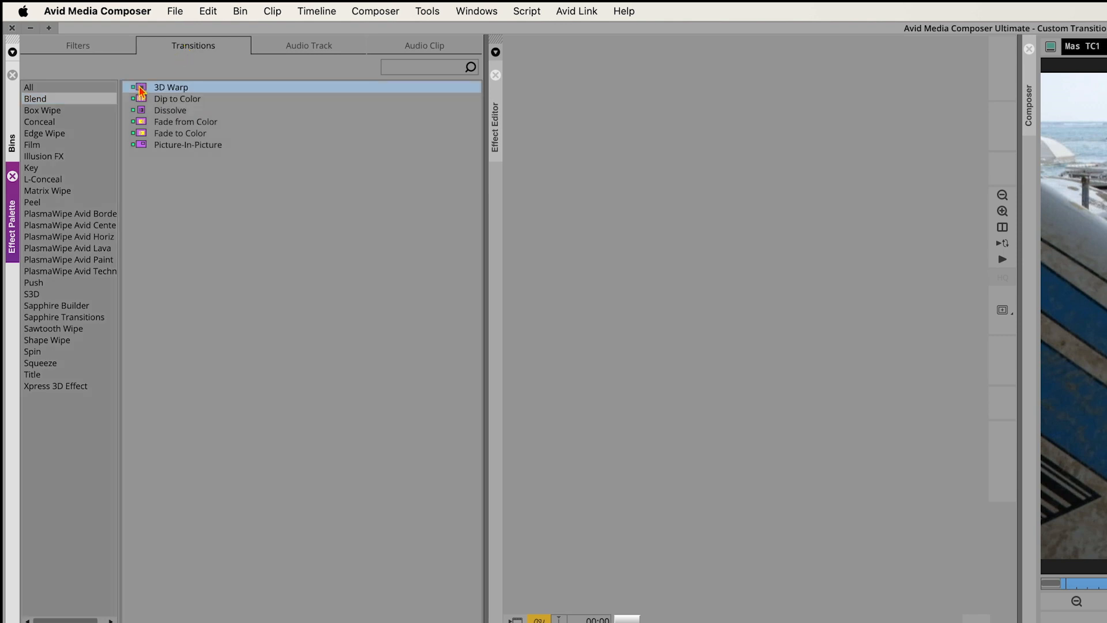
pyautogui.moveTo(140, 90); pyautogui.dragTo(406, 622)
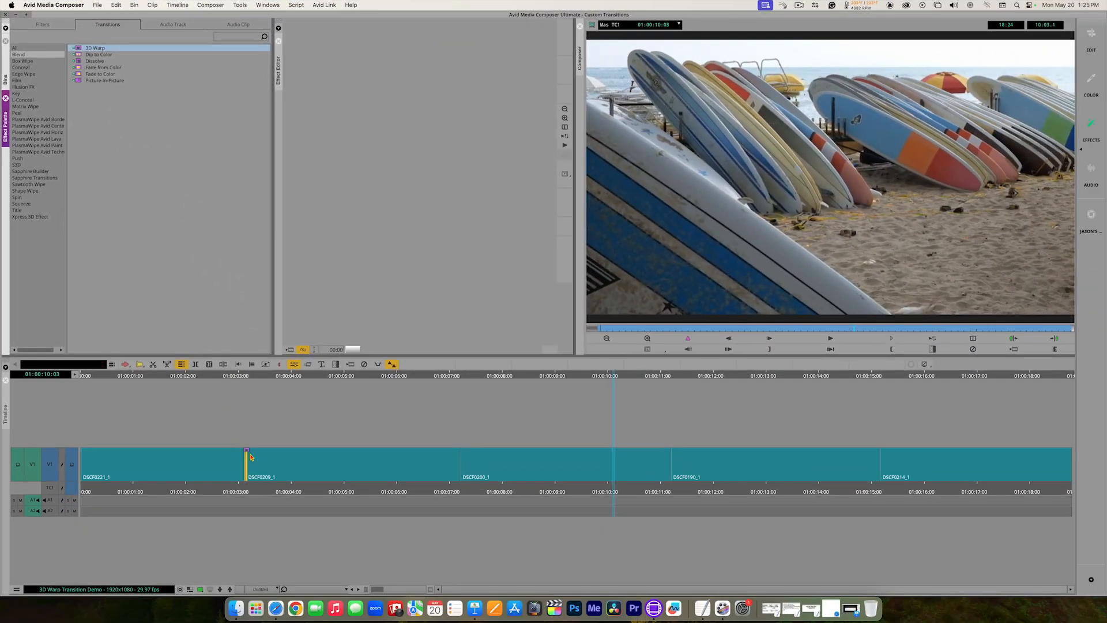
pyautogui.moveTo(251, 457); pyautogui.dragTo(250, 458)
pyautogui.moveTo(247, 466)
pyautogui.mouseDown()
pyautogui.moveTo(190, 465)
pyautogui.moveTo(277, 465)
pyautogui.moveTo(210, 465)
pyautogui.moveTo(271, 465)
pyautogui.moveTo(248, 464)
pyautogui.mouseUp()
pyautogui.doubleClick(248, 465)
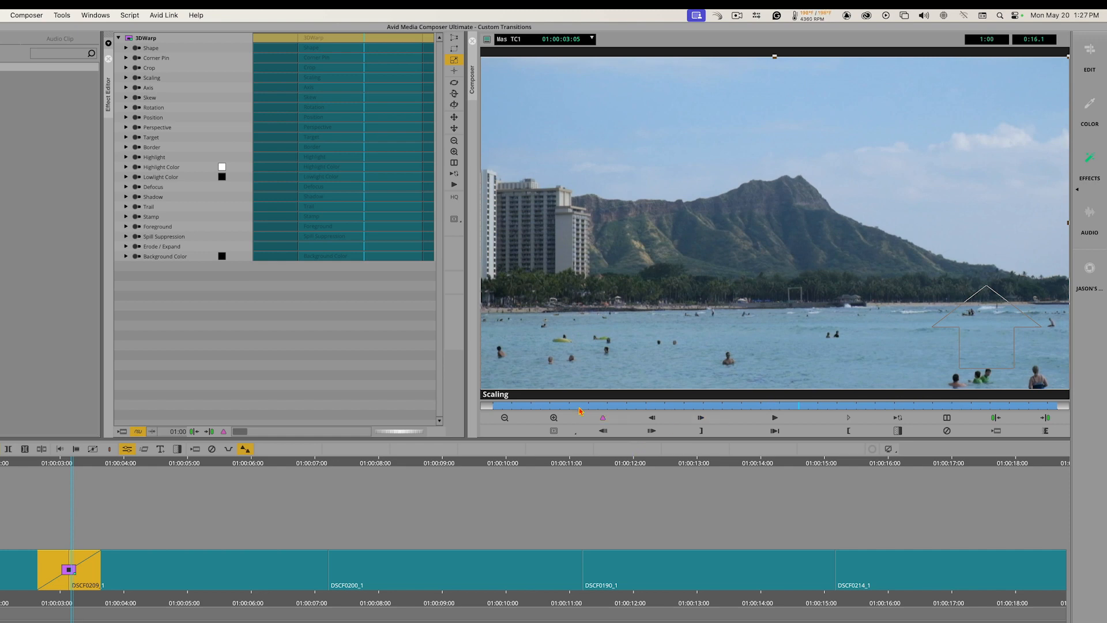
# Add a keyframe to the 3D Warp parameters at the first frame of the transition
pyautogui.click(505, 418)
pyautogui.click(504, 417)
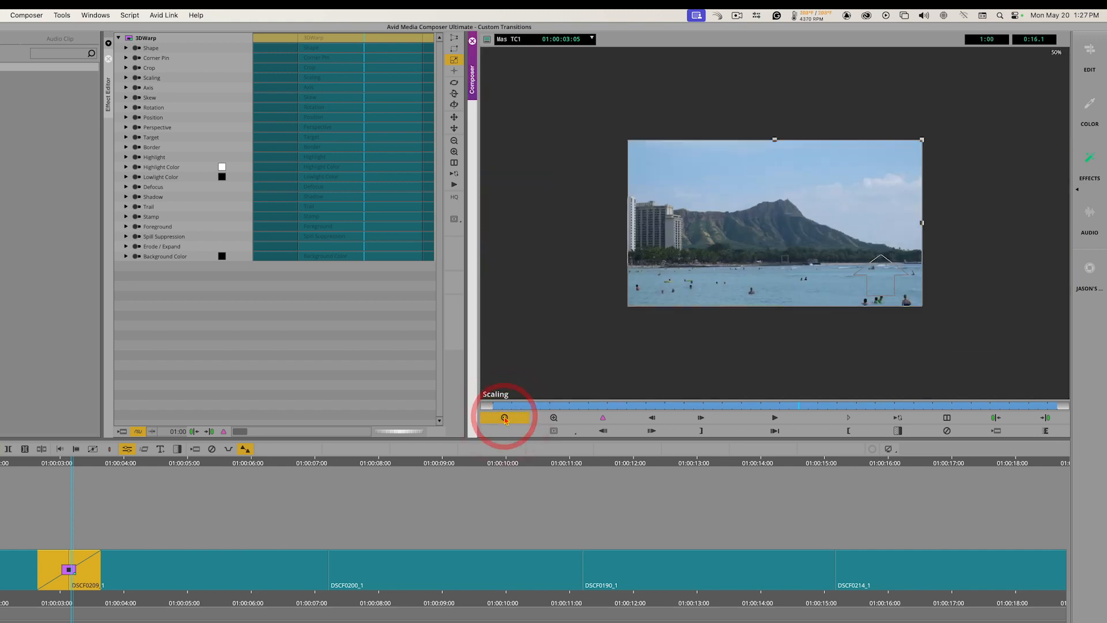
pyautogui.click(506, 417)
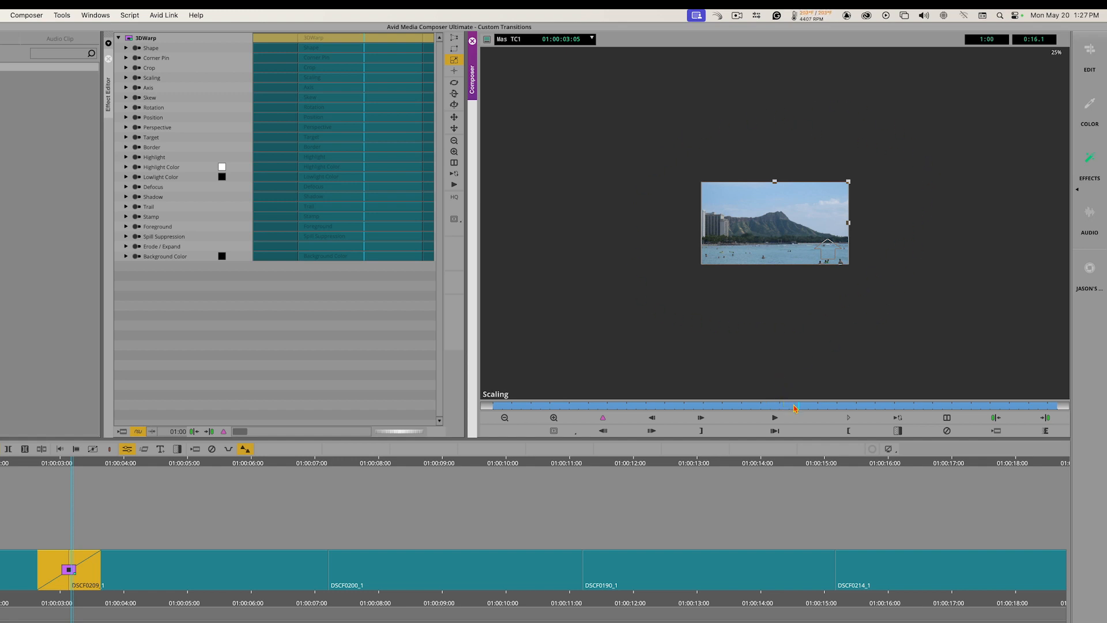
pyautogui.moveTo(790, 408); pyautogui.dragTo(474, 406)
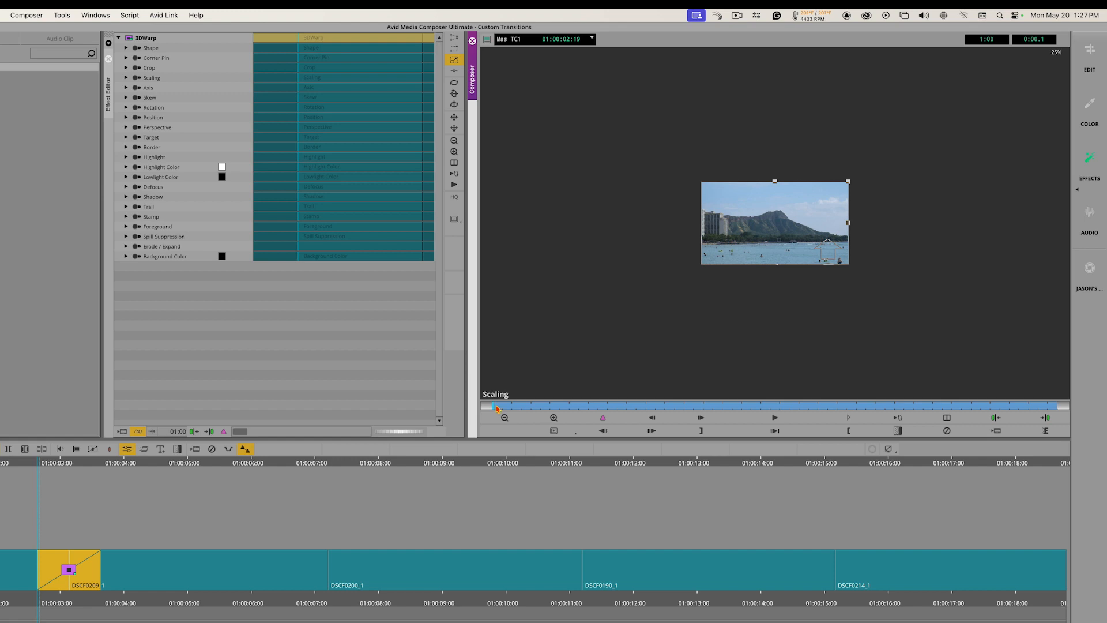
pyautogui.click(603, 420)
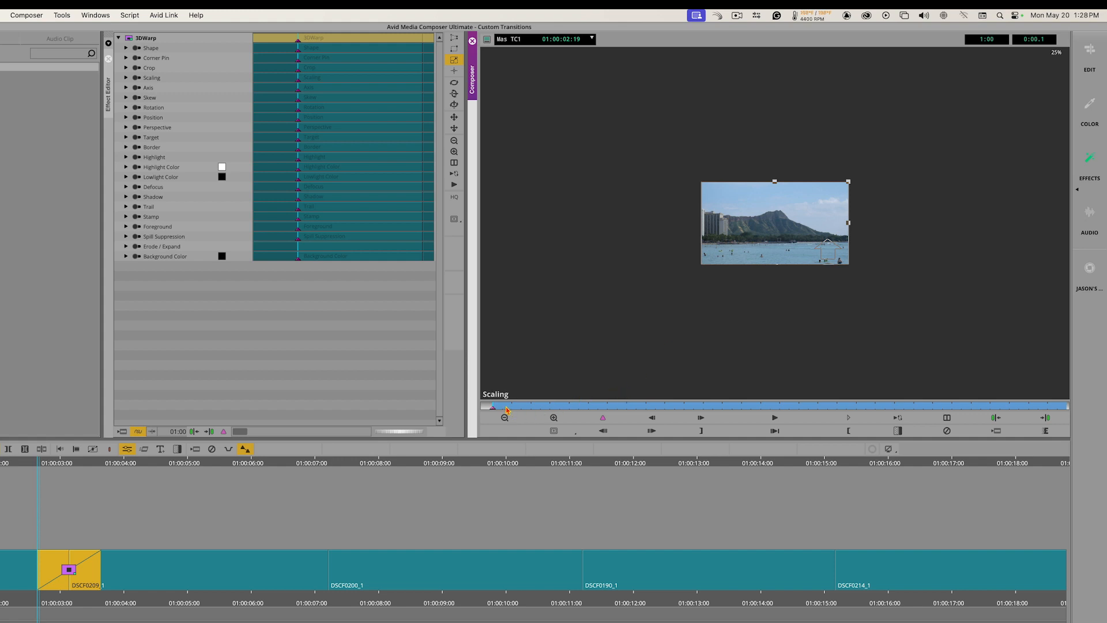
# Add a 3D Warp keyframe at the transition's last frame and move the image diagonally up and right, out of frame
pyautogui.moveTo(506, 409); pyautogui.dragTo(1095, 408)
pyautogui.click(1095, 404)
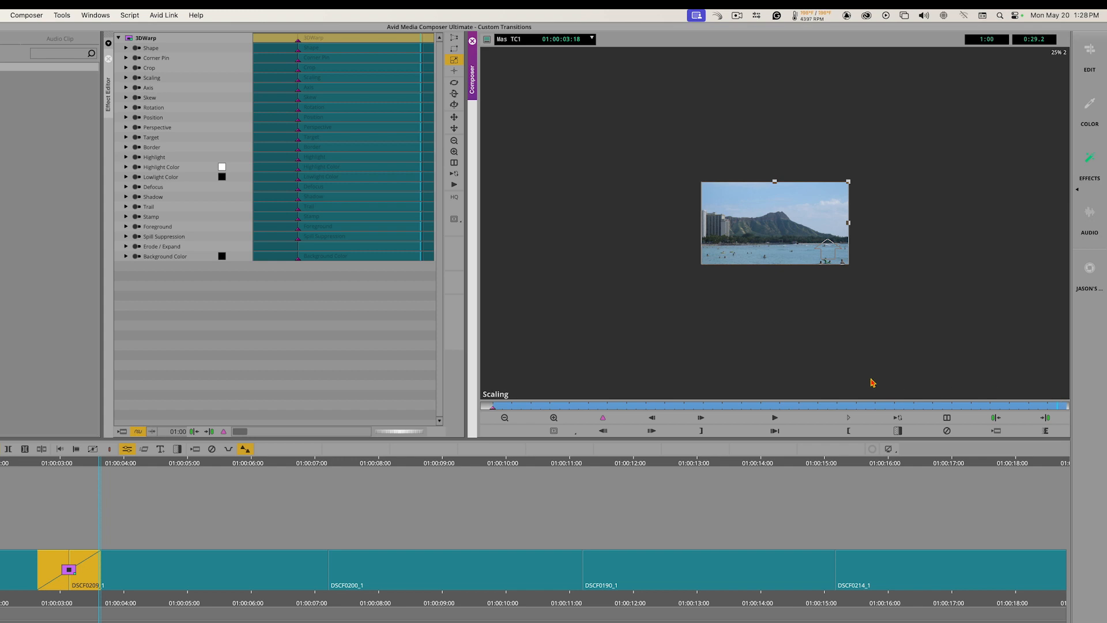
pyautogui.click(602, 419)
pyautogui.moveTo(803, 214); pyautogui.dragTo(953, 130)
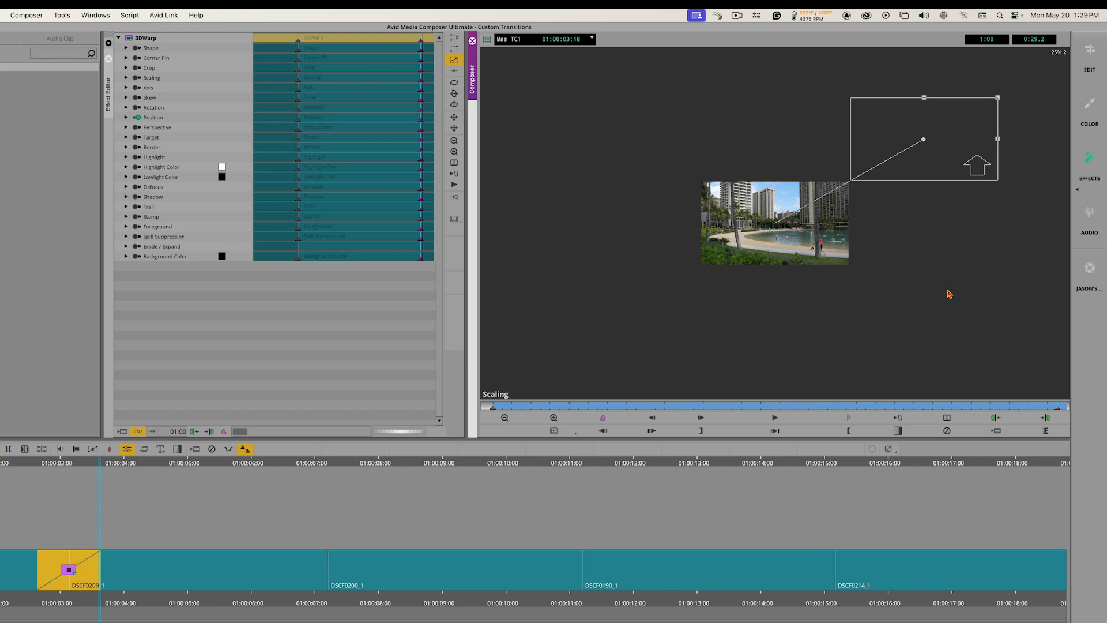
# Play the sequence through the first cut to review the 3D Warp transition's motion at full frame size
pyautogui.moveTo(1048, 407); pyautogui.dragTo(422, 393)
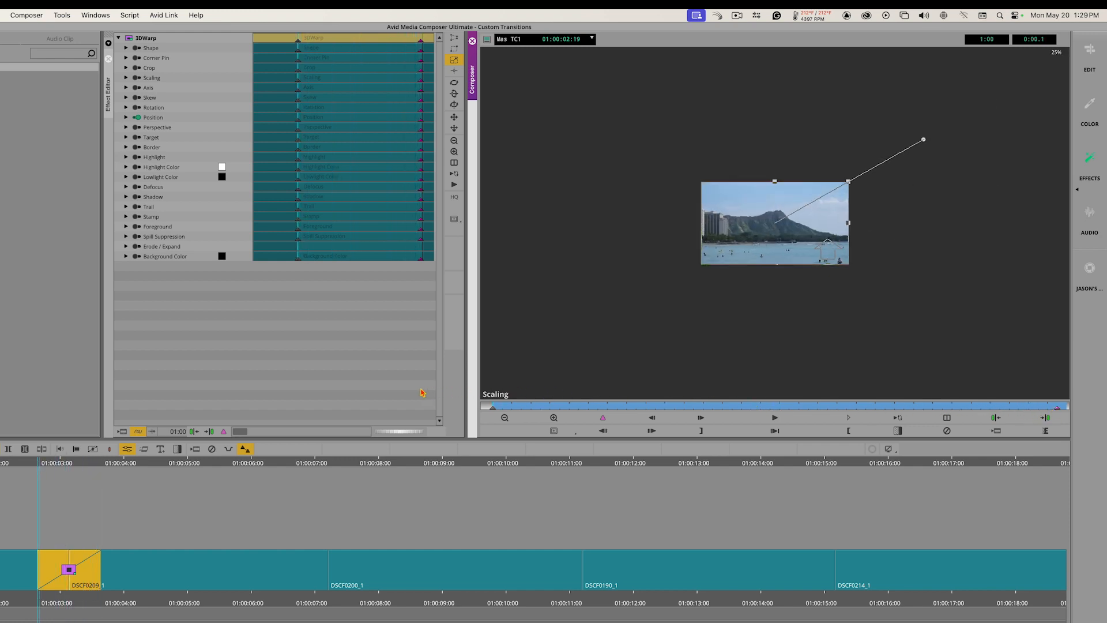
pyautogui.click(420, 389)
pyautogui.click(553, 418)
pyautogui.click(553, 419)
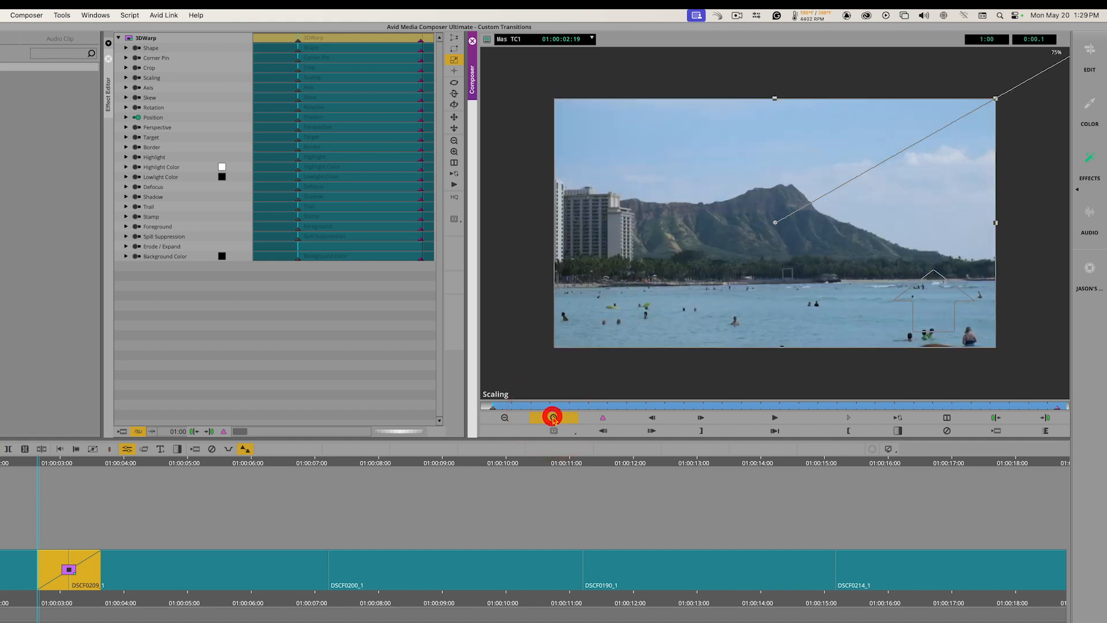
pyautogui.click(553, 418)
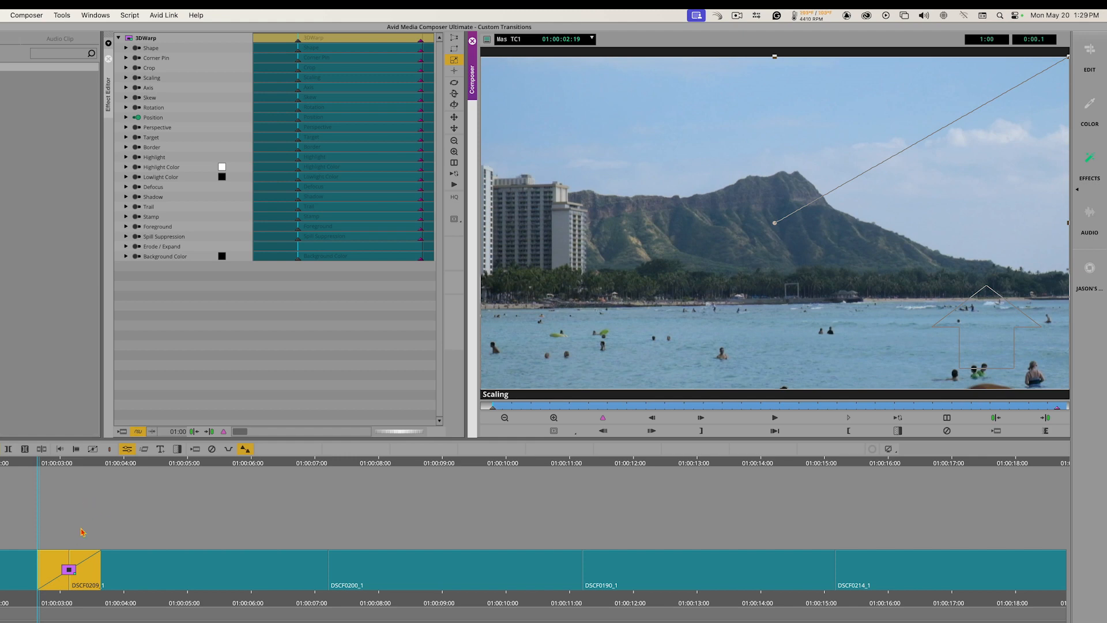
pyautogui.click(59, 600)
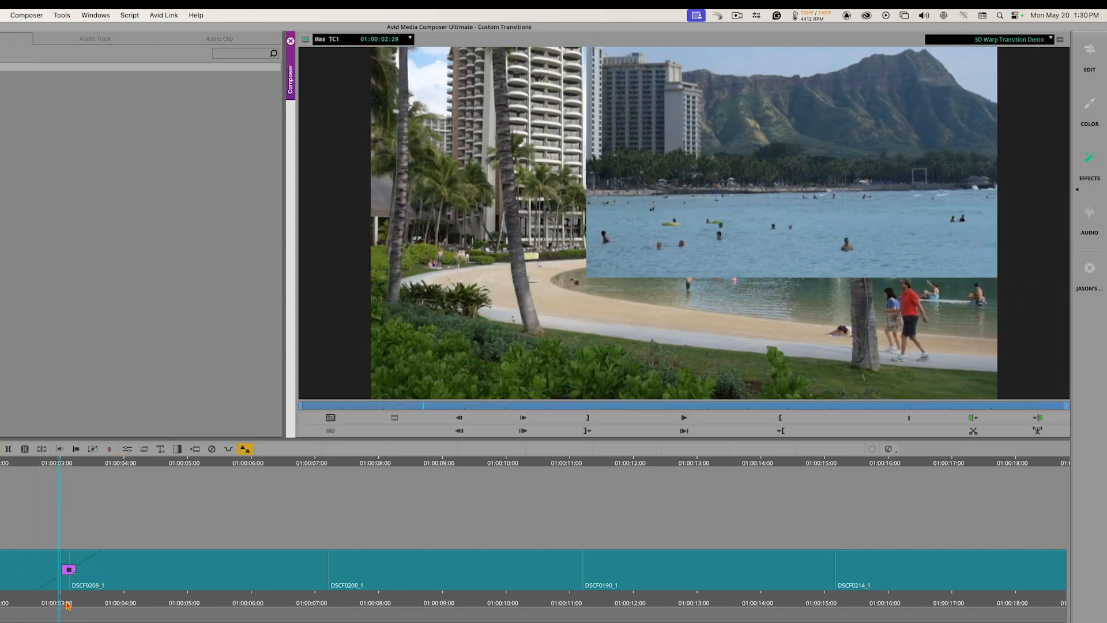
pyautogui.click(47, 603)
pyautogui.moveTo(45, 602); pyautogui.dragTo(0, 601)
pyautogui.press('space')
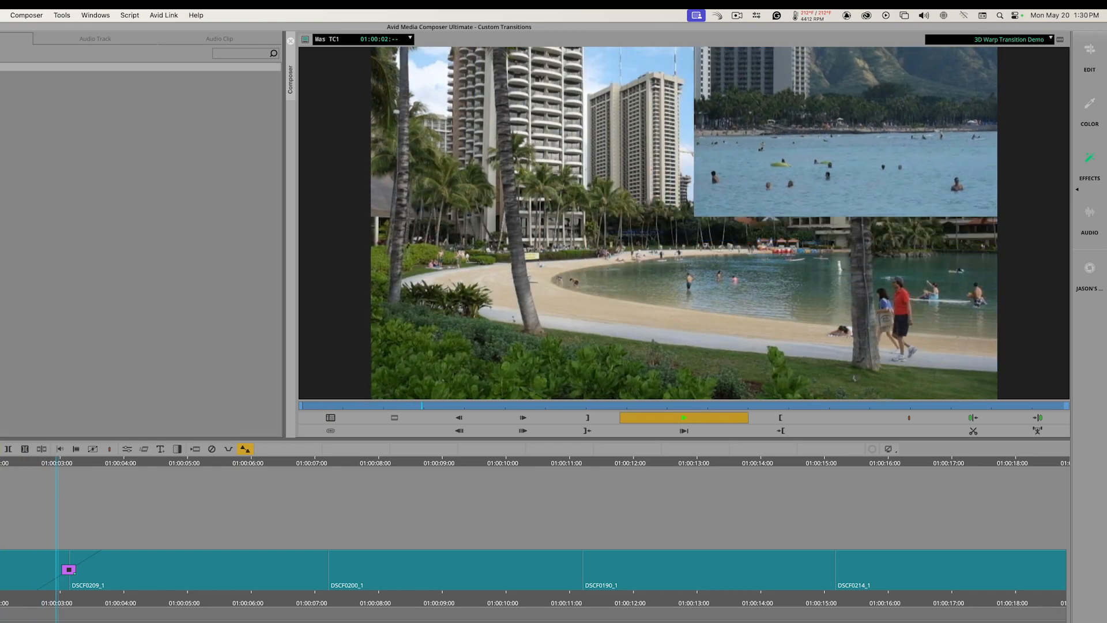
pyautogui.press('space')
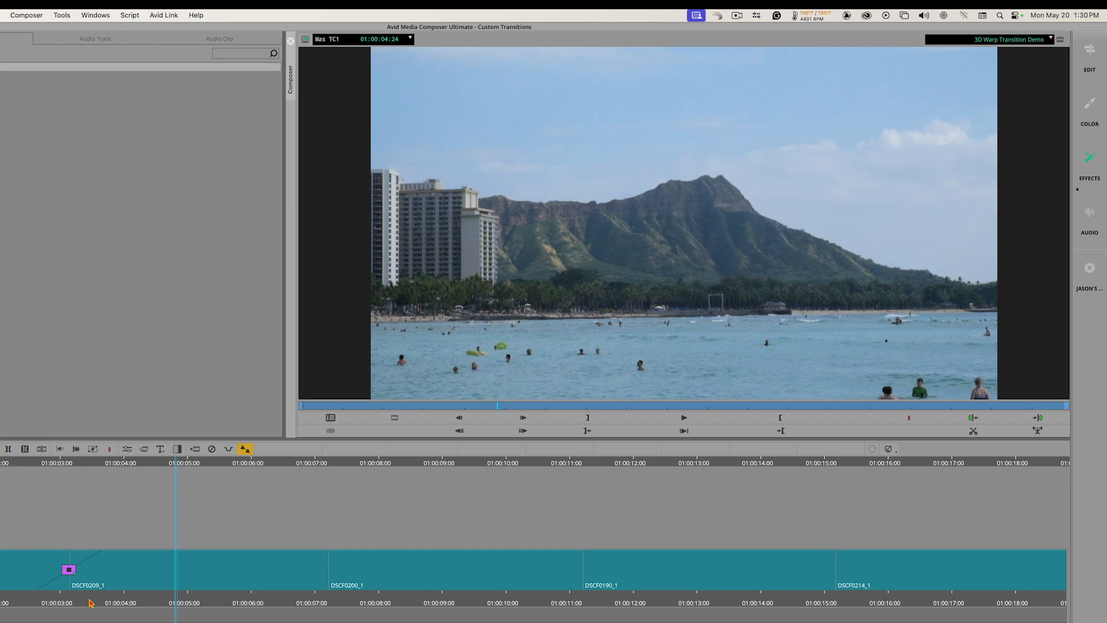
# Reopen the 3D Warp transition at the first cut for editing and enable Swap Sources in its Foreground parameters
pyautogui.moveTo(95, 603); pyautogui.dragTo(69, 603)
pyautogui.click(70, 600)
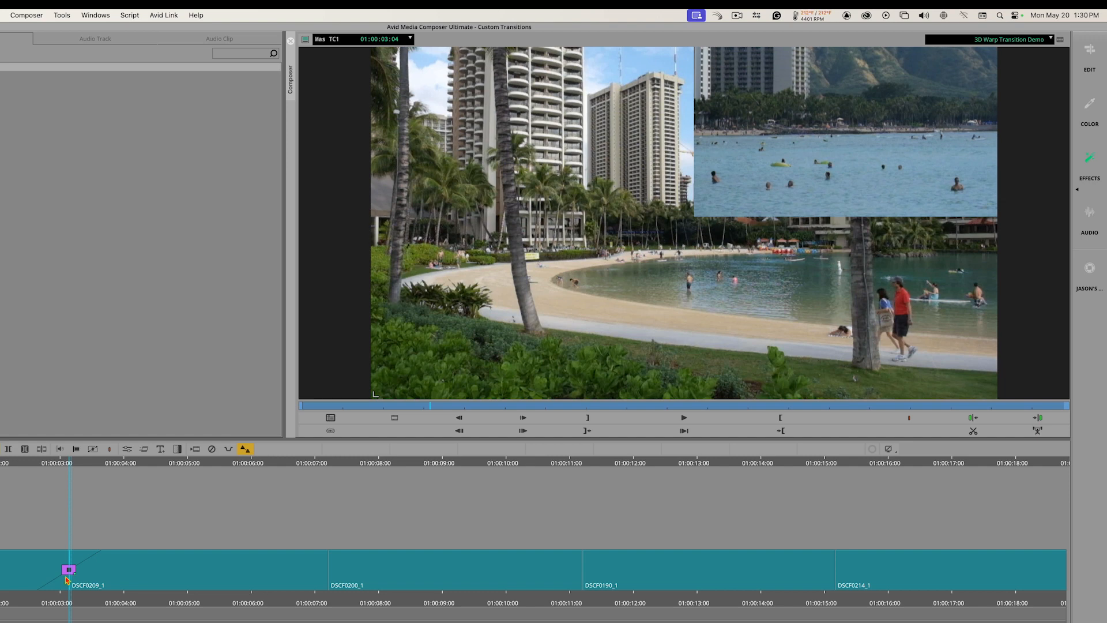
pyautogui.click(127, 452)
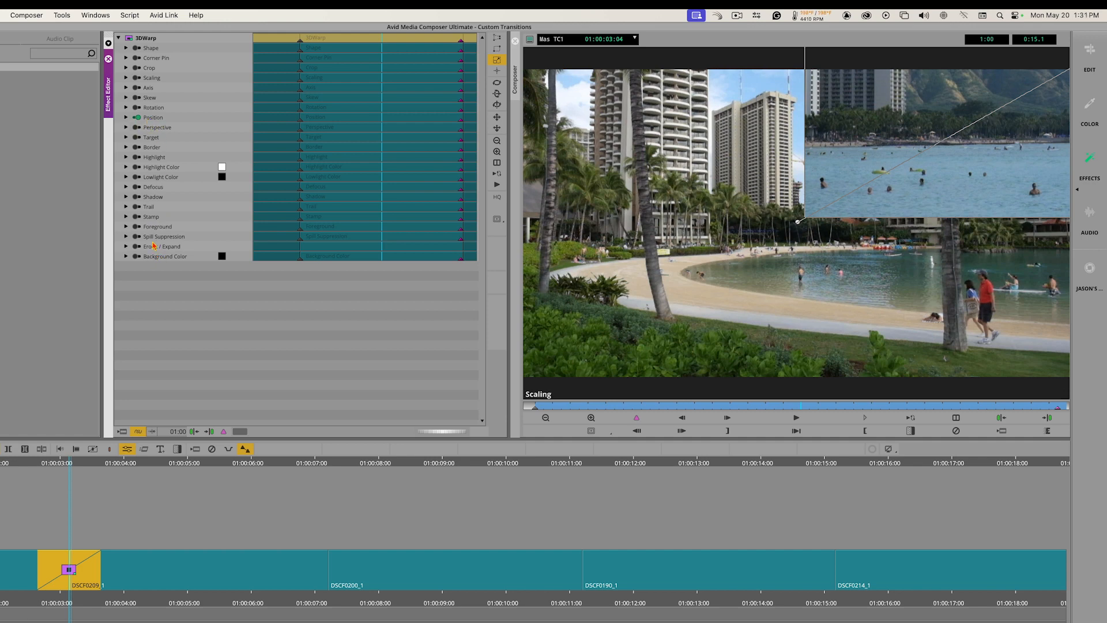
pyautogui.click(126, 228)
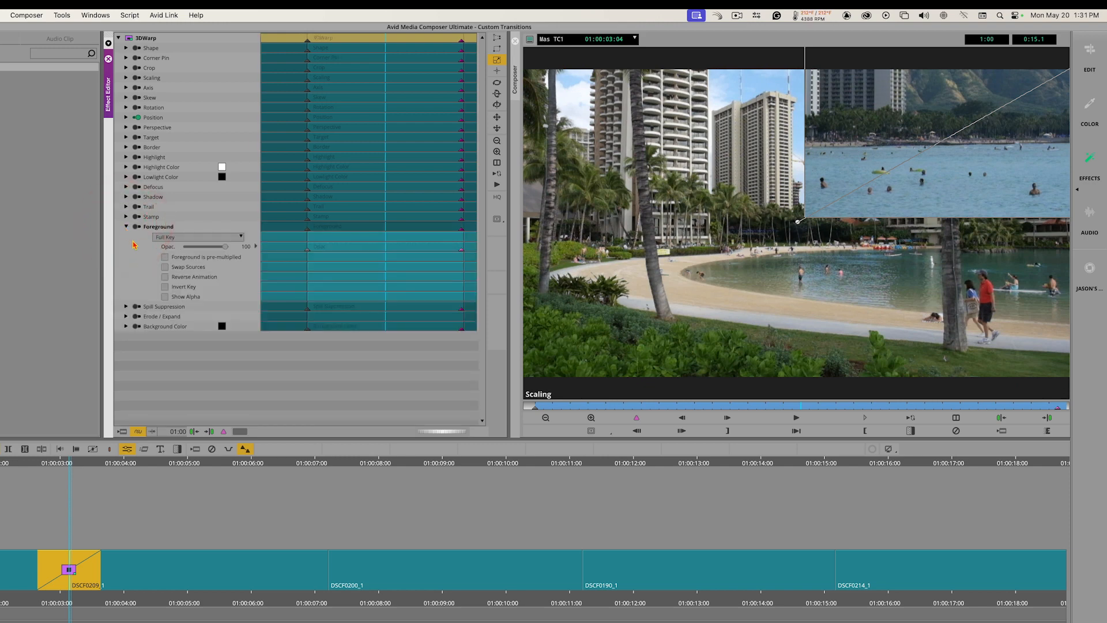
pyautogui.click(165, 268)
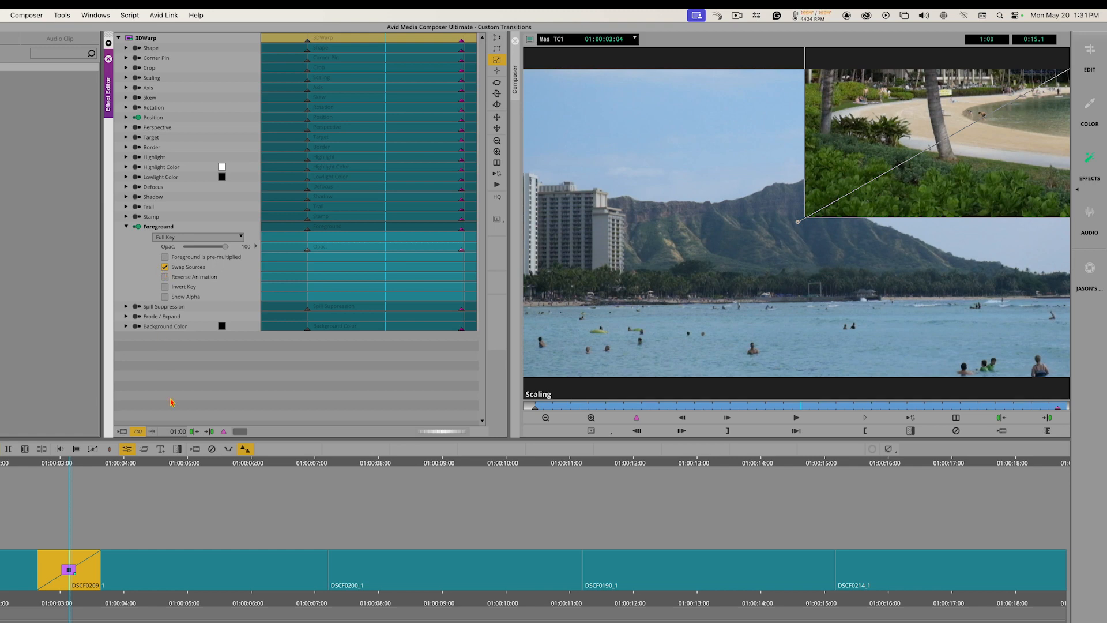
# Play the sequence from its start to review the transition with swapped sources
pyautogui.click(72, 599)
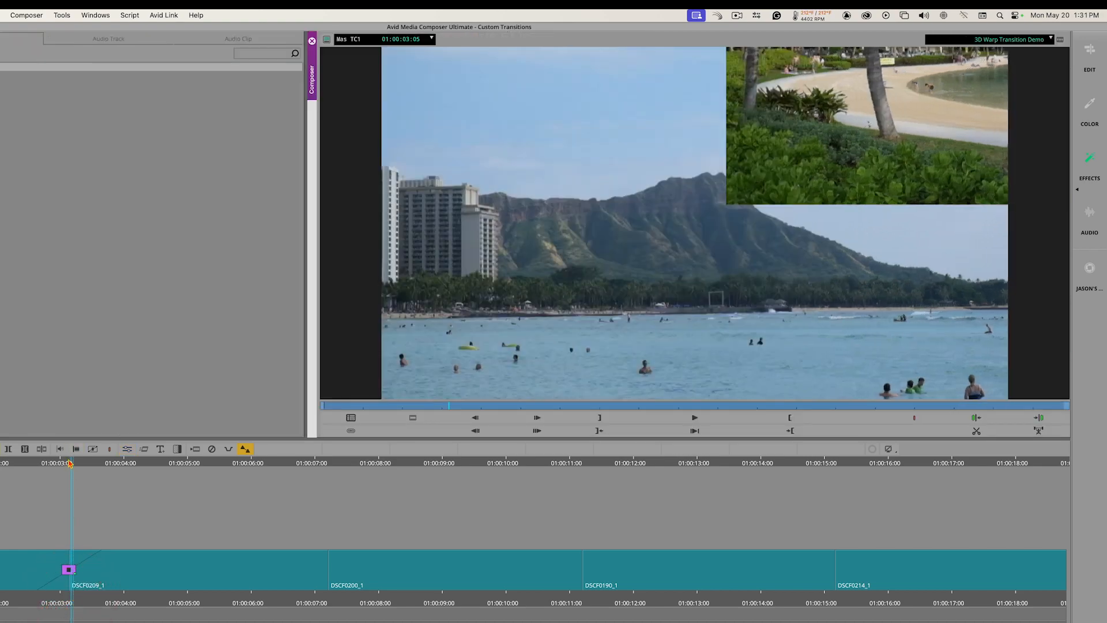
pyautogui.moveTo(71, 463); pyautogui.dragTo(0, 463)
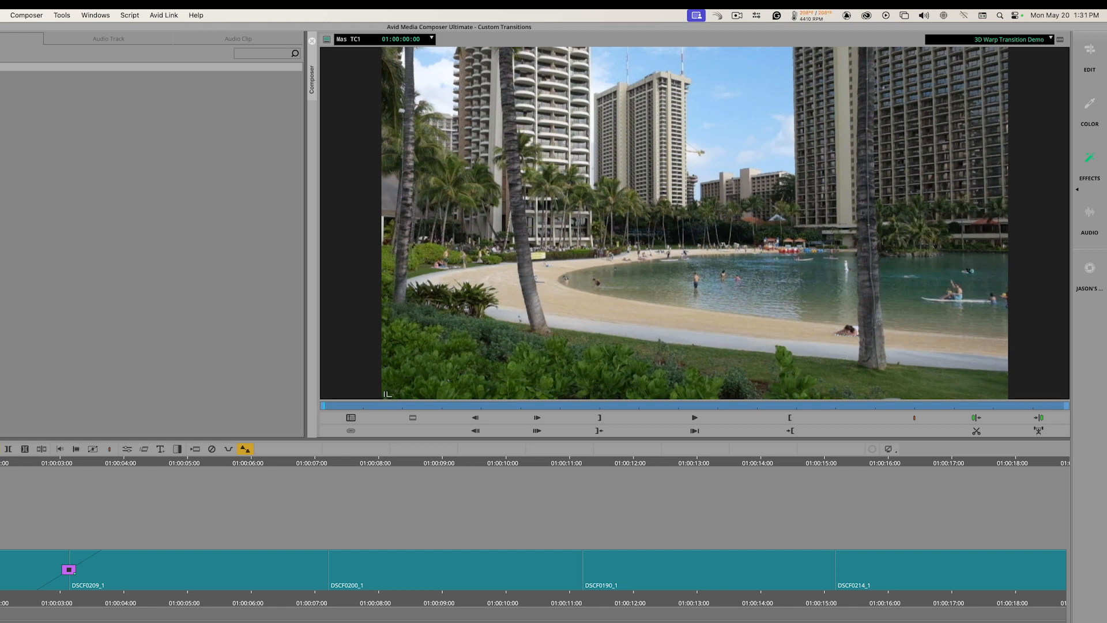
pyautogui.press('space')
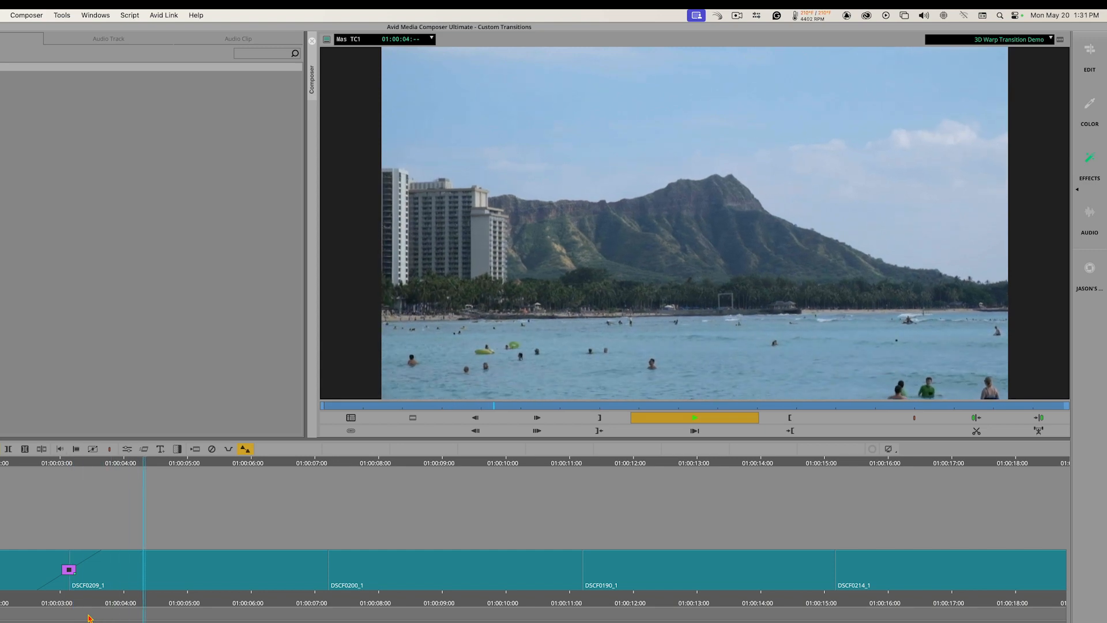
# Stop playback, return to the sequence's start and replay through the first cut to review the transition once more
pyautogui.press('space')
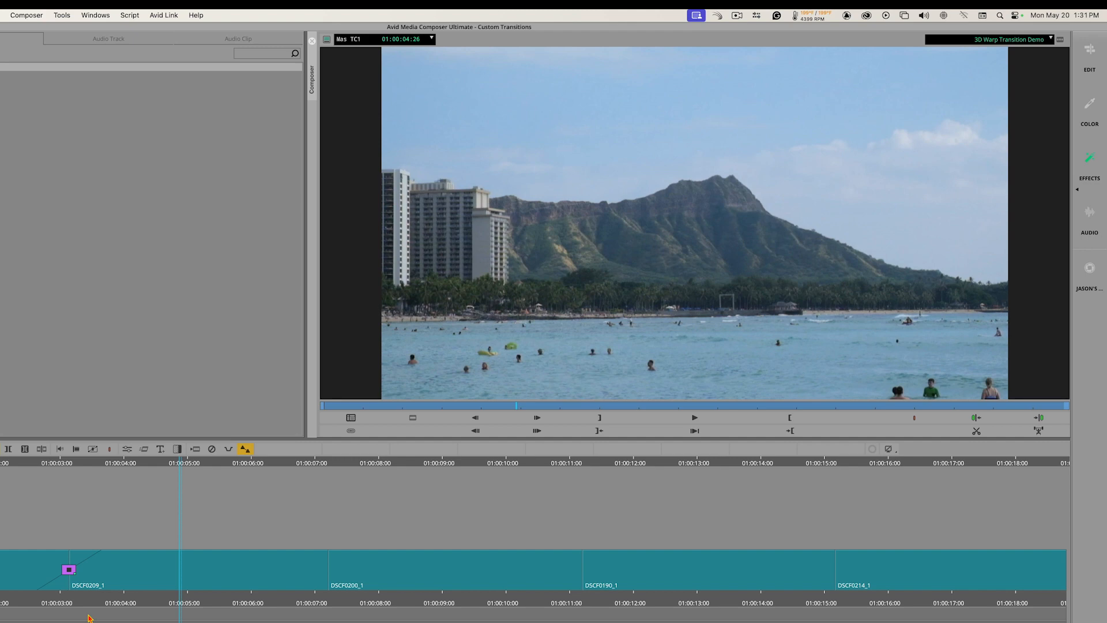
pyautogui.moveTo(76, 600); pyautogui.dragTo(0, 600)
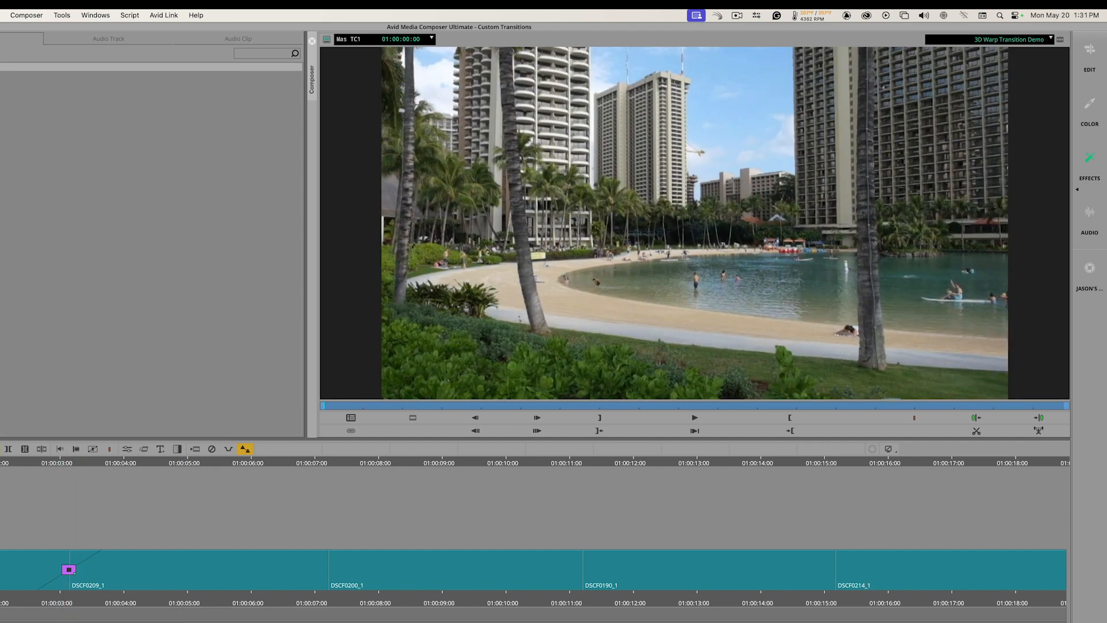
pyautogui.press('space')
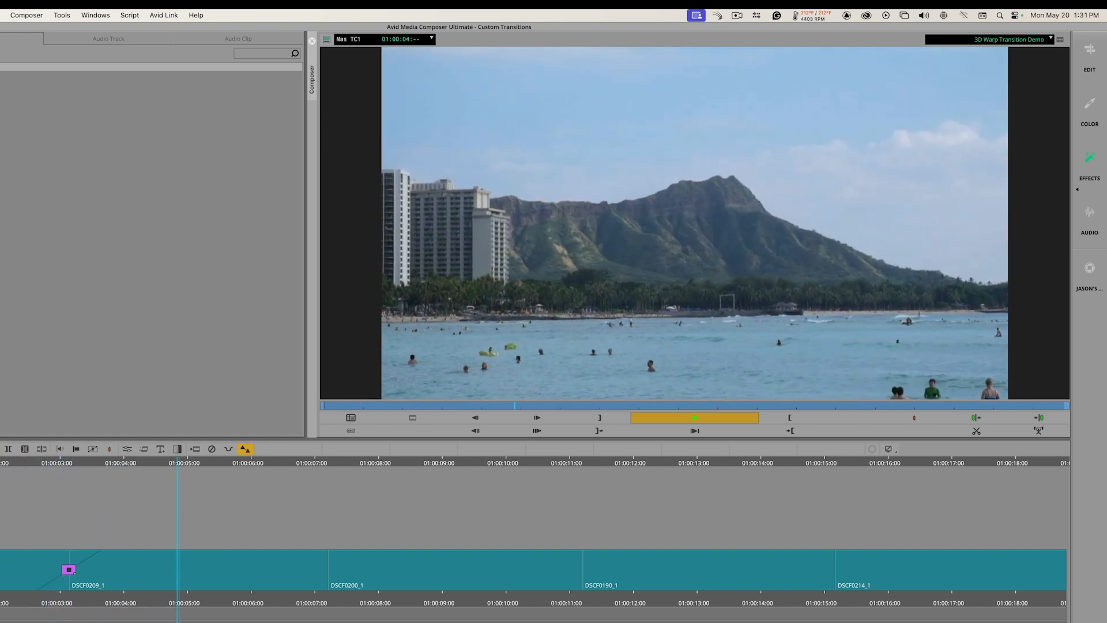
pyautogui.press('space')
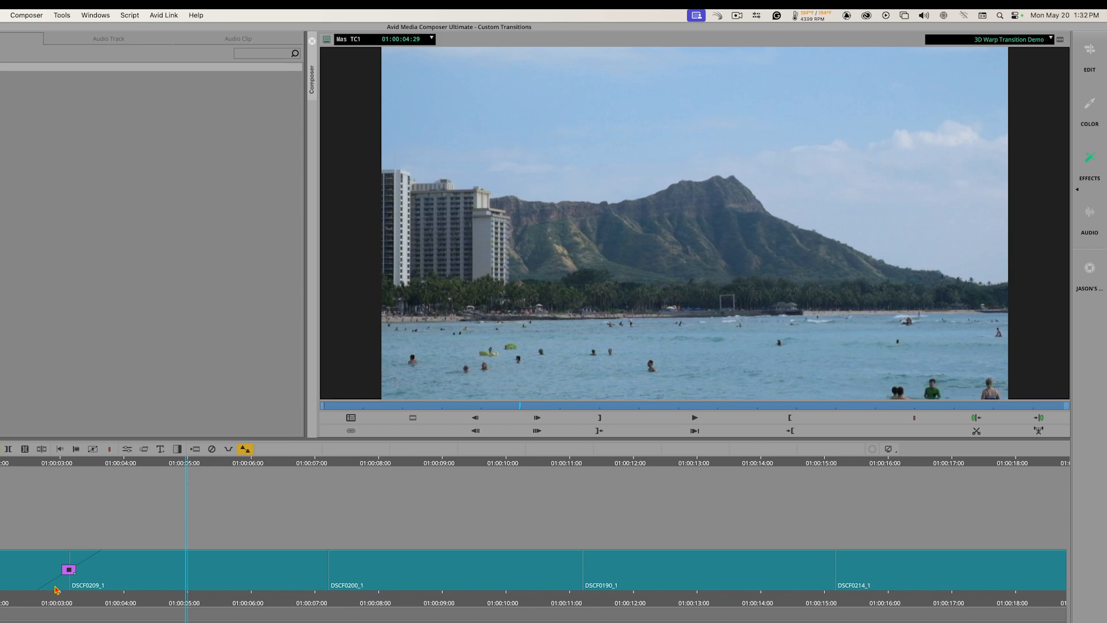
# Try the 3D Warp transition on the second cut, between DSCF0209_1 and DSCF0200_1, and remove it again
pyautogui.moveTo(264, 605); pyautogui.dragTo(368, 585)
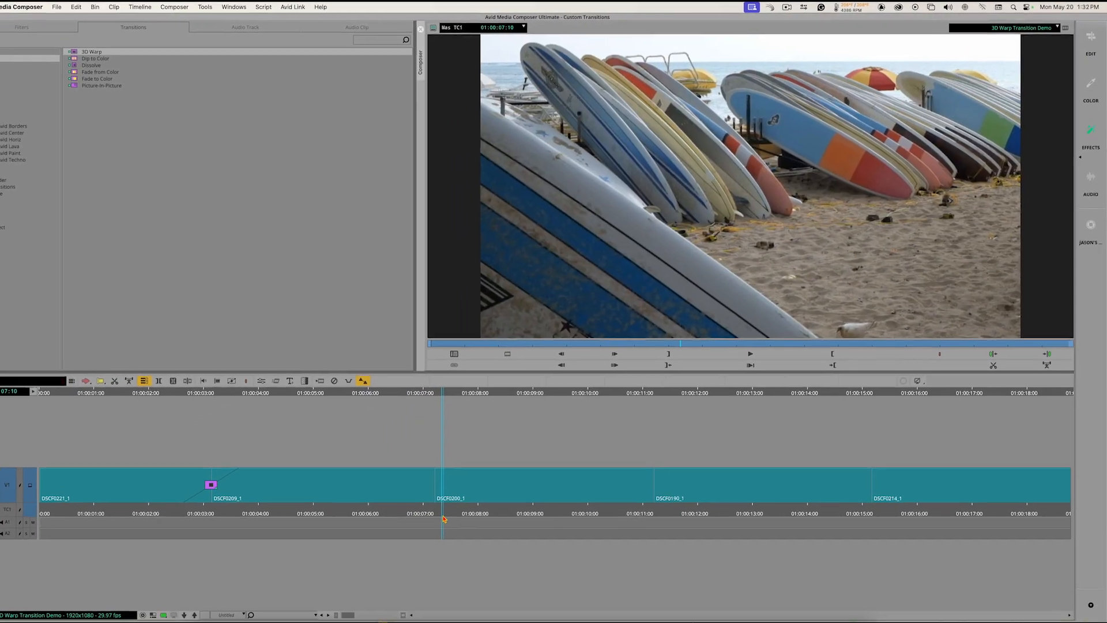
pyautogui.moveTo(445, 519); pyautogui.dragTo(436, 518)
pyautogui.click(399, 514)
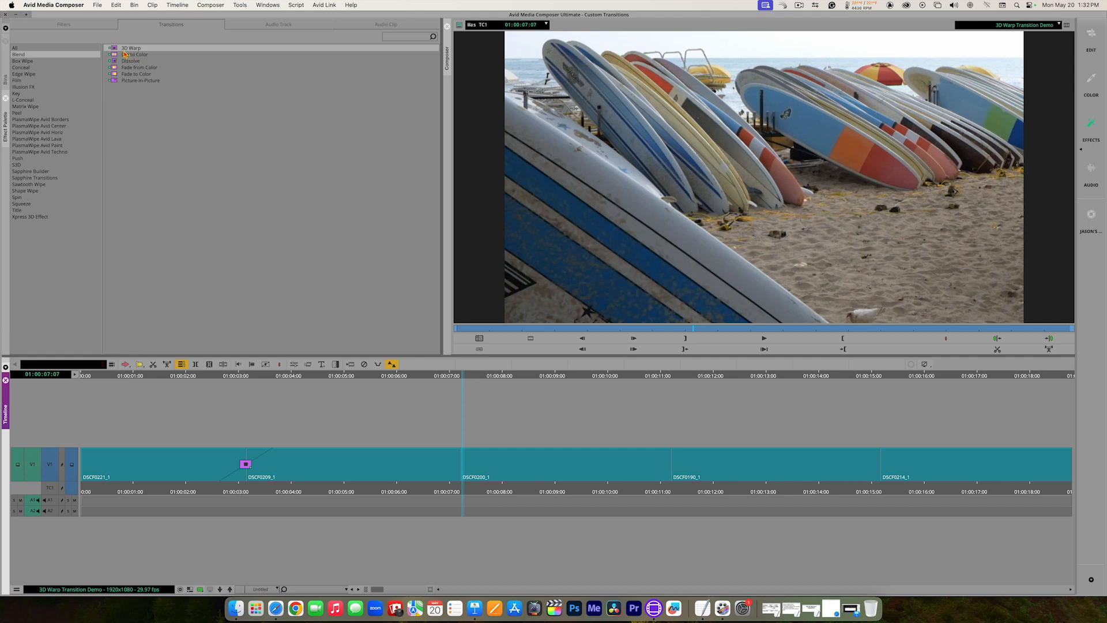
pyautogui.moveTo(114, 49); pyautogui.dragTo(460, 466)
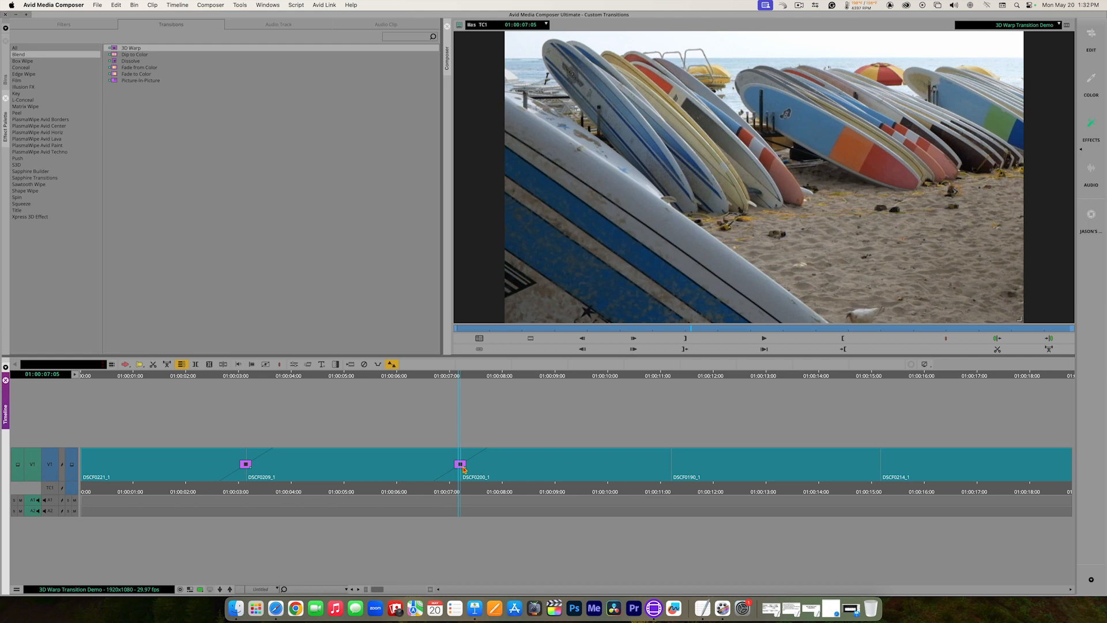
pyautogui.click(364, 364)
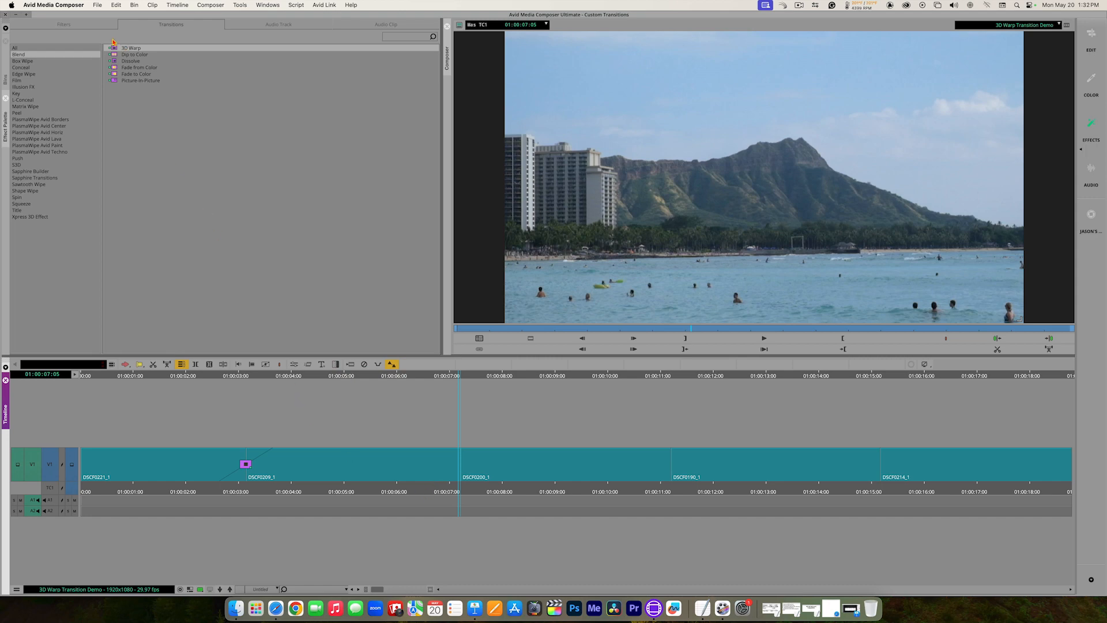
# Try applying 3D Warp directly to the middle of the DSCF0200_1 clip and remove the effect again
pyautogui.click(161, 120)
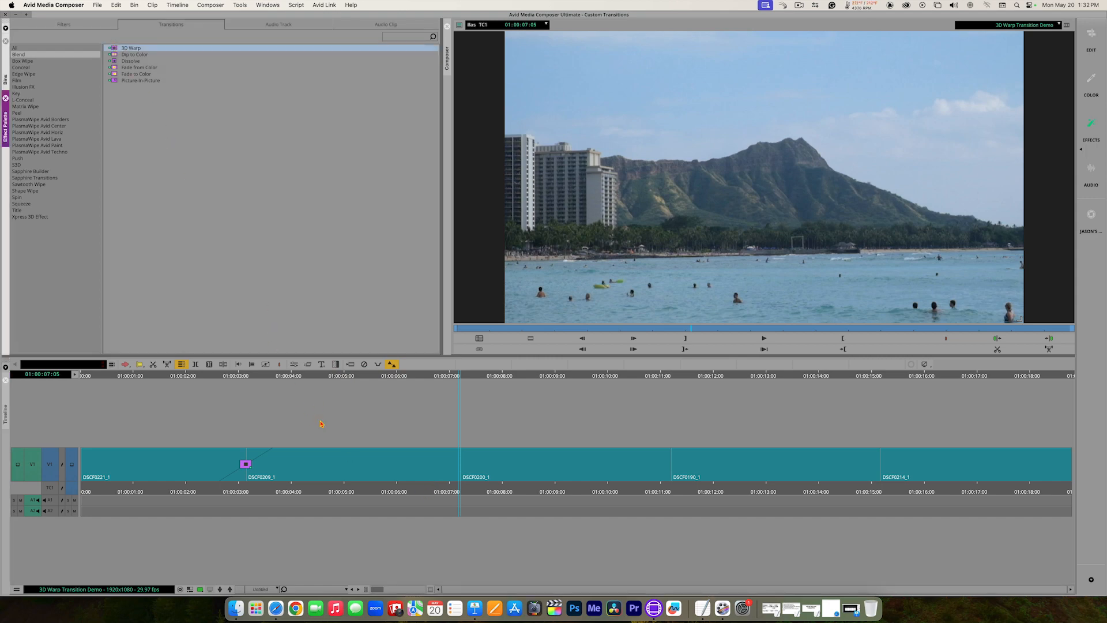
pyautogui.click(433, 383)
pyautogui.moveTo(115, 49); pyautogui.dragTo(568, 489)
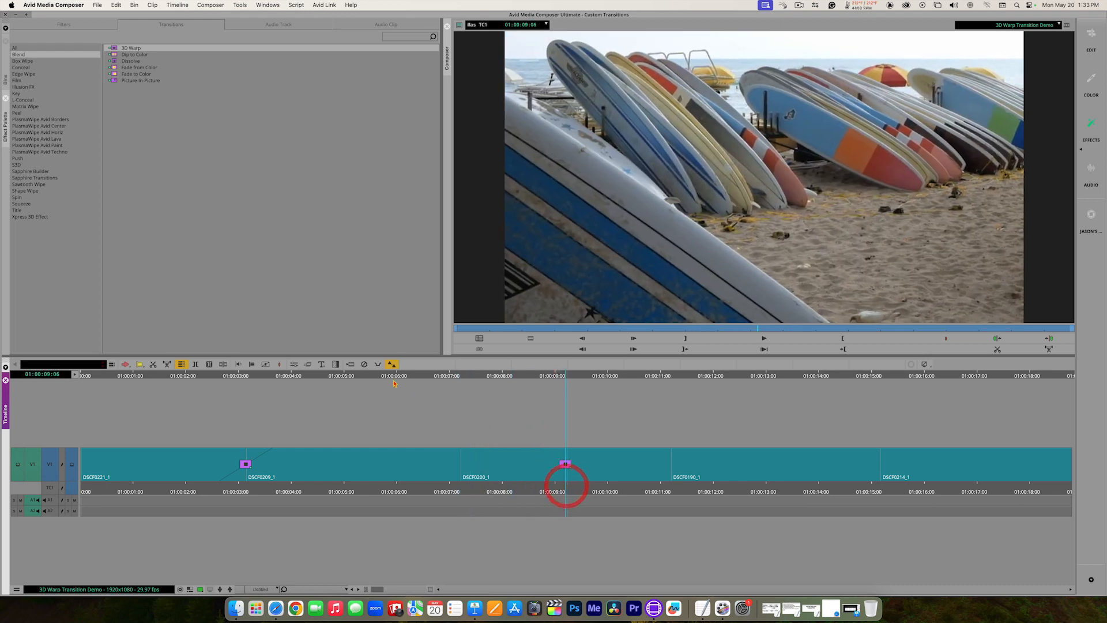
pyautogui.click(364, 364)
# Apply 3D Warp to the cut between DSCF0209_1 and DSCF0200_1 and open it for editing at the transition's first frame
pyautogui.moveTo(128, 49); pyautogui.dragTo(462, 466)
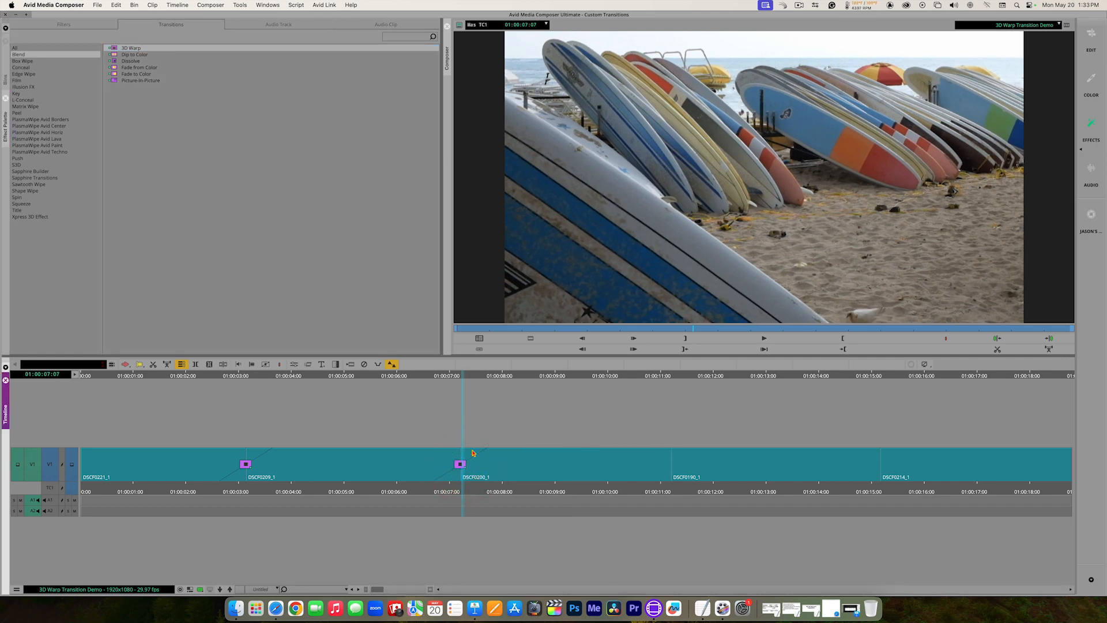
pyautogui.click(294, 365)
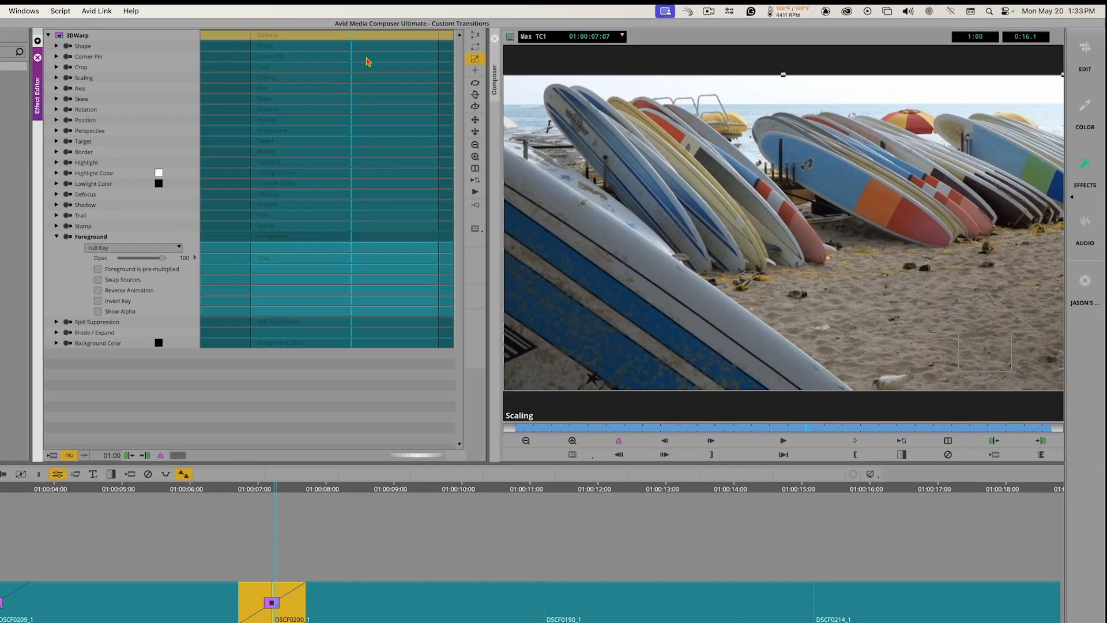
pyautogui.moveTo(353, 146); pyautogui.dragTo(186, 154)
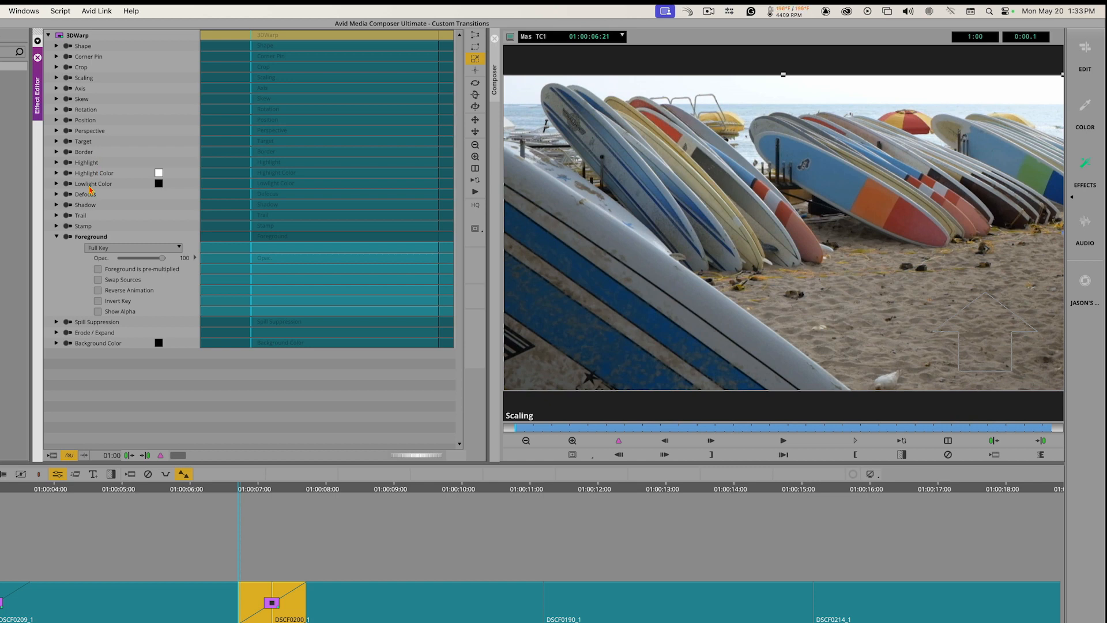
# Show only the Scaling, Rotation and Position parameters of the 3D Warp and reduce the monitor view to 25%
pyautogui.click(57, 236)
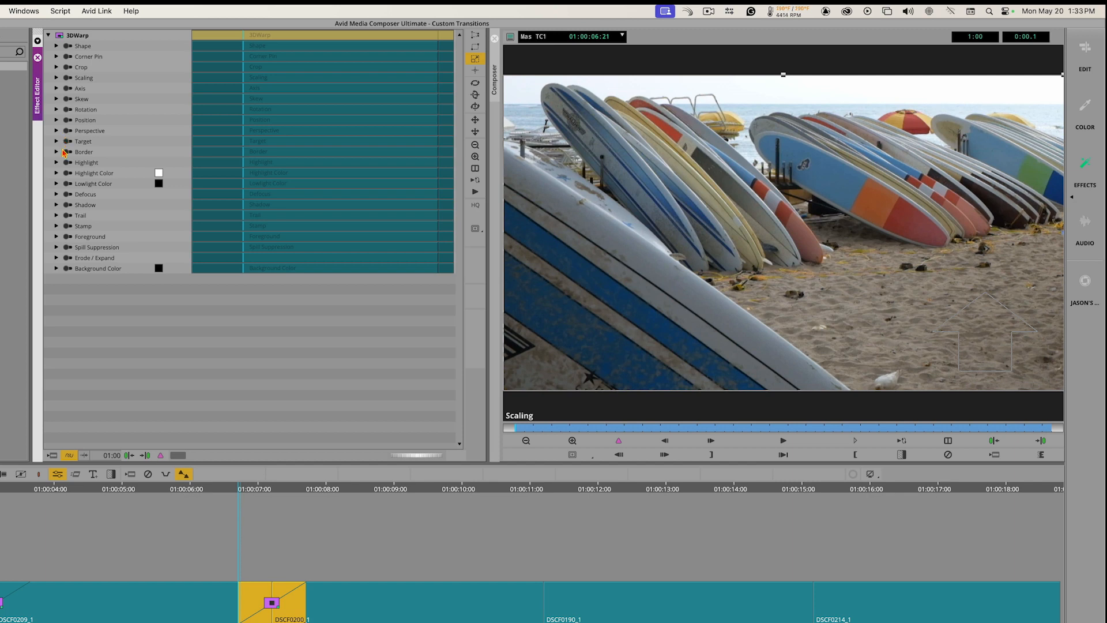
pyautogui.click(56, 237)
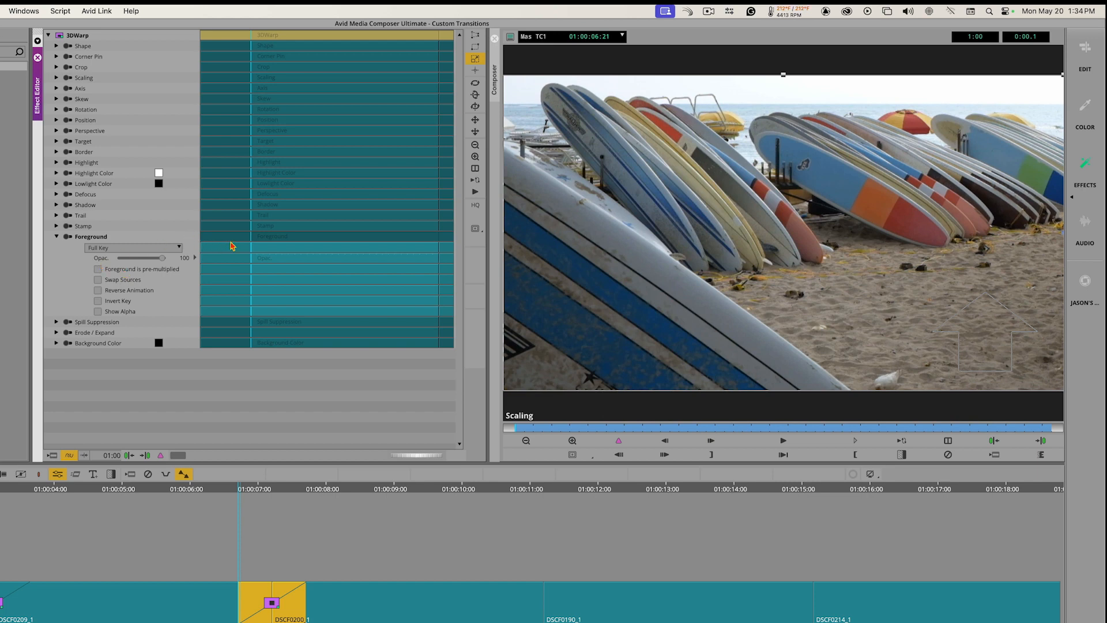
pyautogui.click(57, 237)
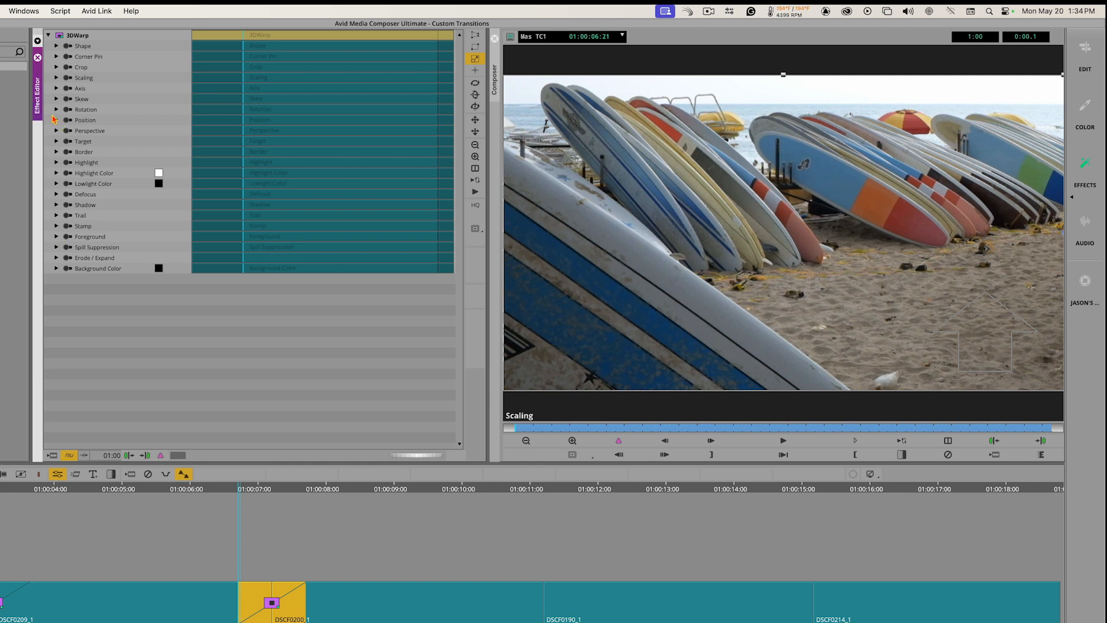
pyautogui.click(56, 78)
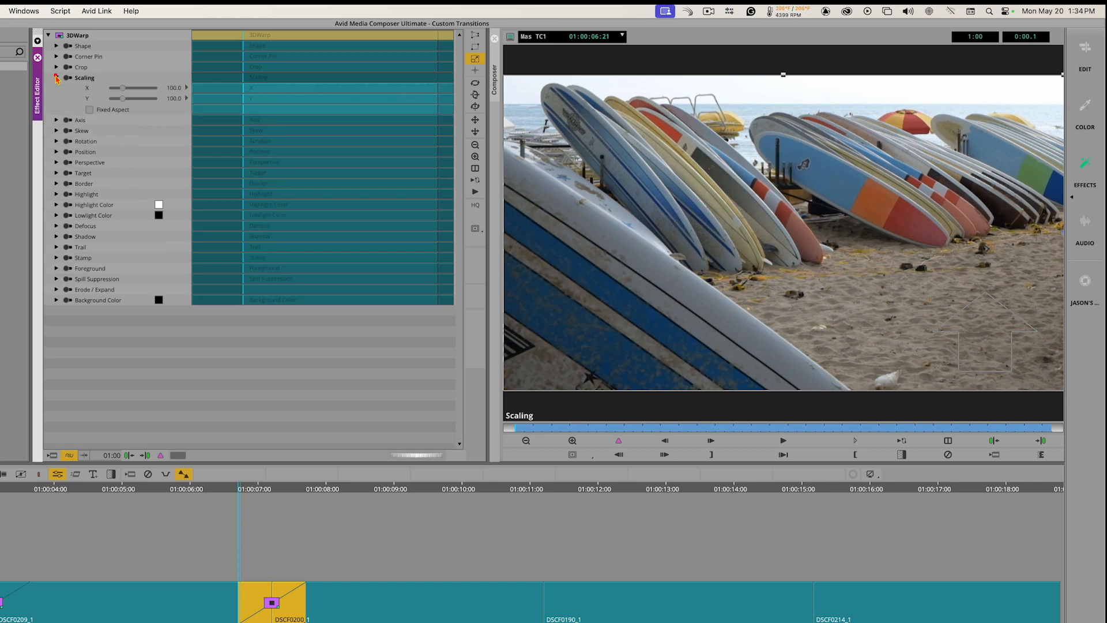
pyautogui.click(56, 141)
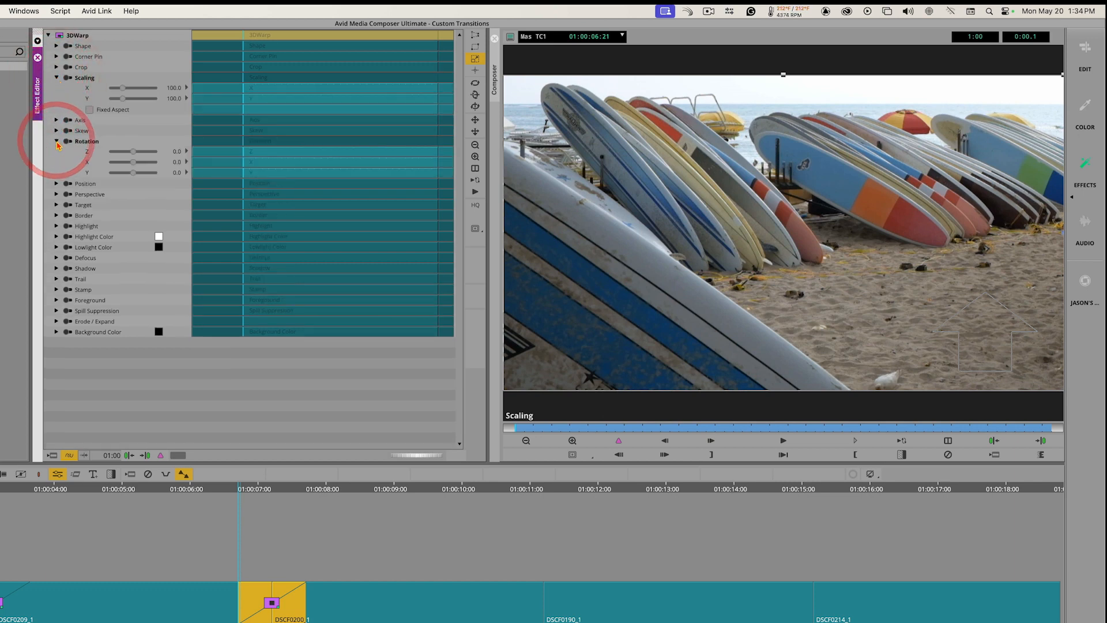
pyautogui.click(56, 184)
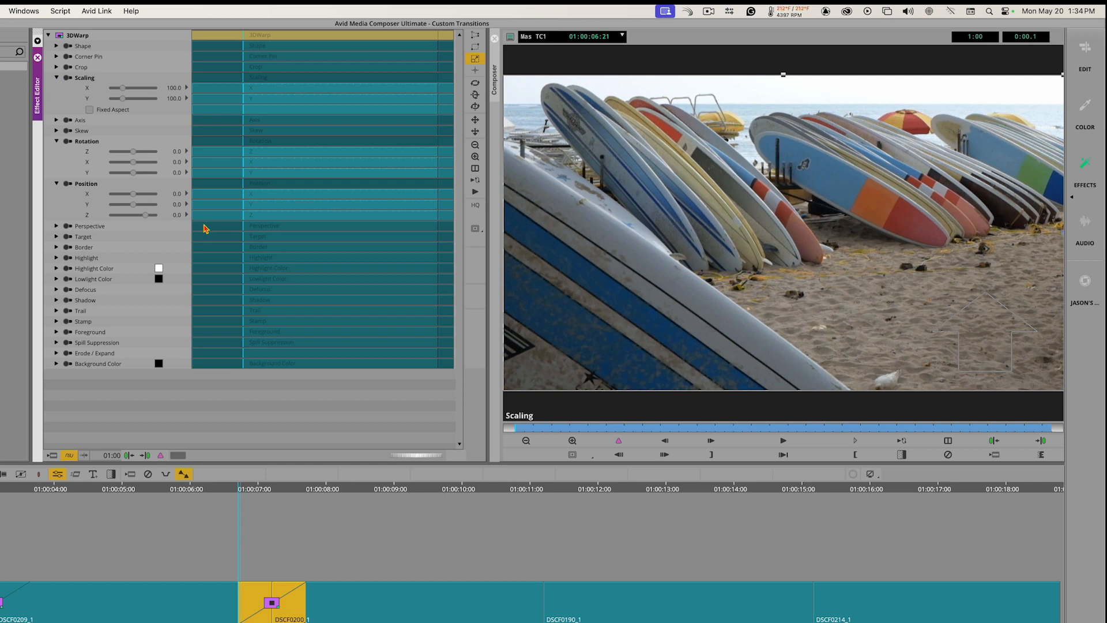
pyautogui.click(526, 442)
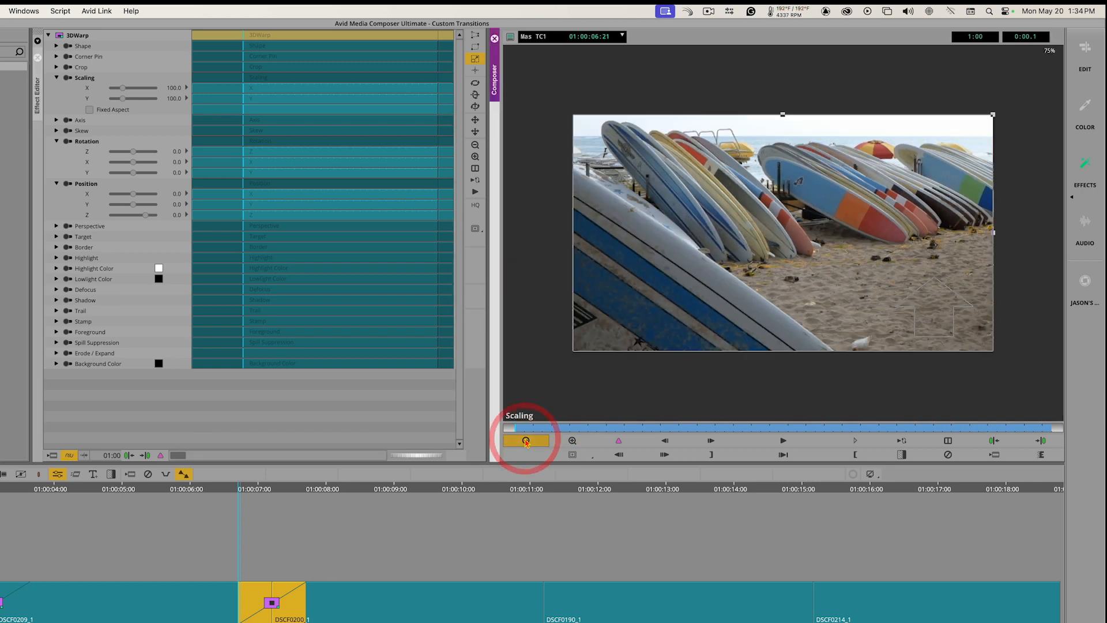
pyautogui.click(526, 441)
pyautogui.click(526, 441)
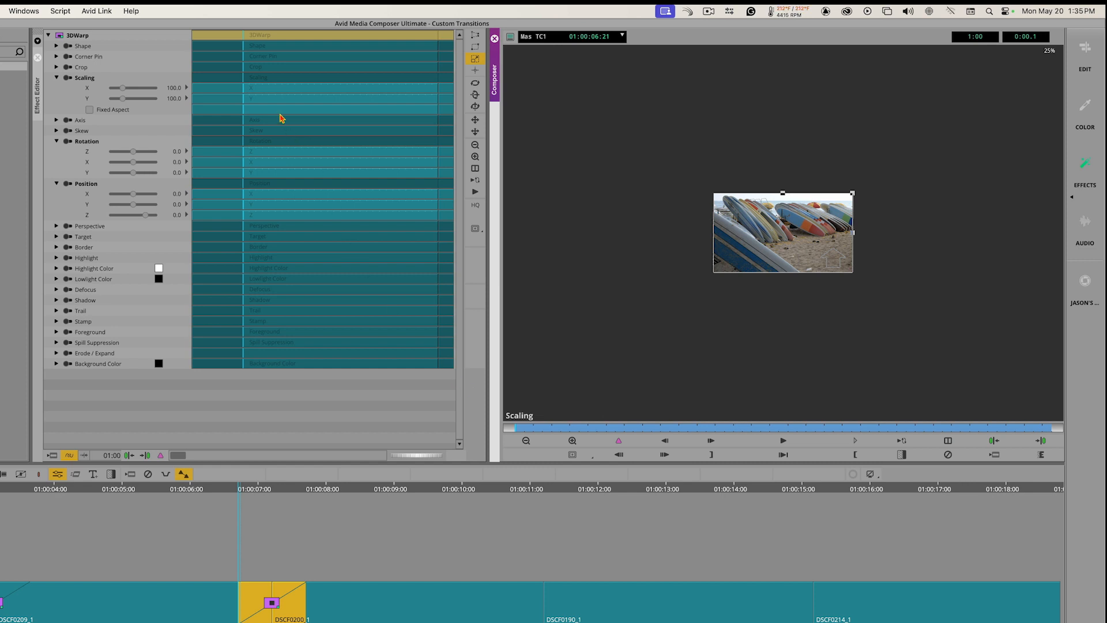
# Examine the keyframe commands offered for the individual Scaling, Rotation and Position groups at the transition's first frame
pyautogui.click(259, 77)
pyautogui.moveTo(266, 78); pyautogui.dragTo(223, 70)
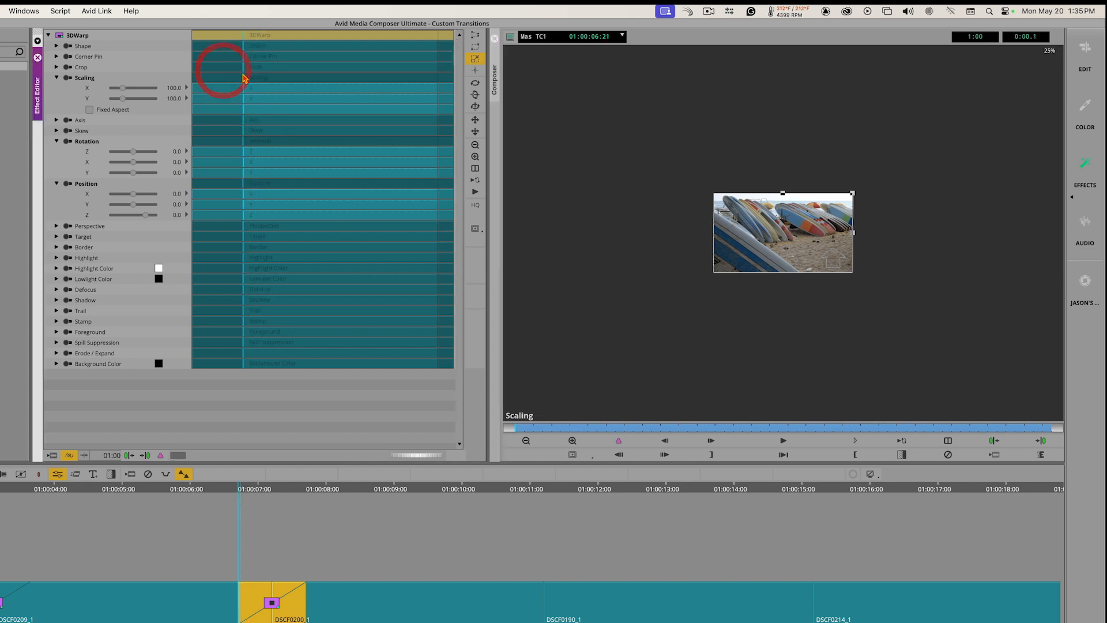
pyautogui.rightClick(251, 78)
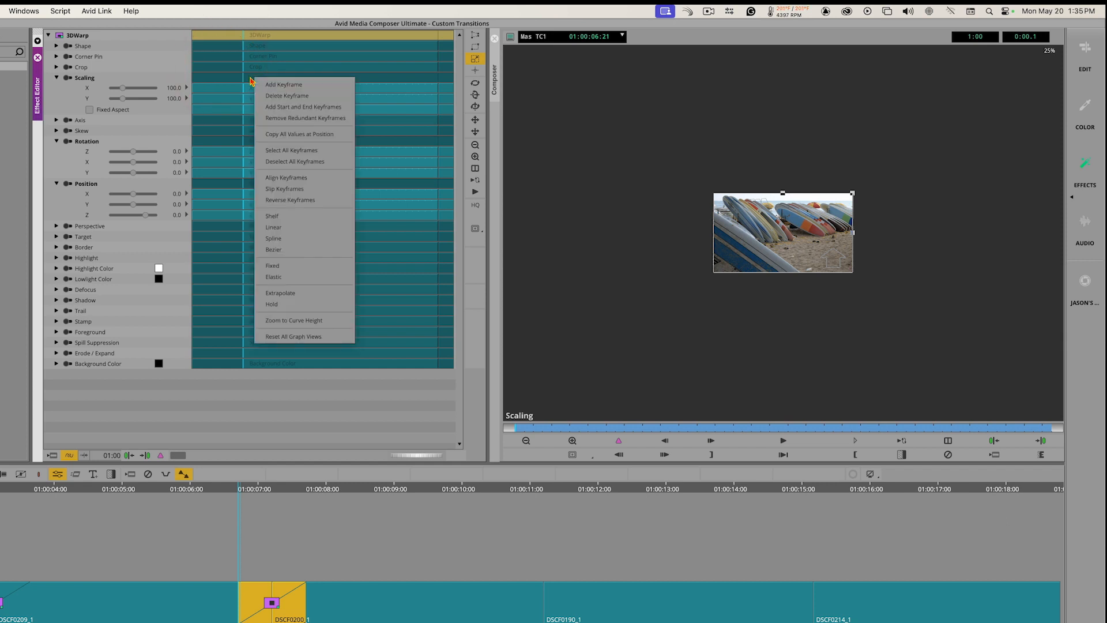
pyautogui.click(249, 79)
pyautogui.click(249, 76)
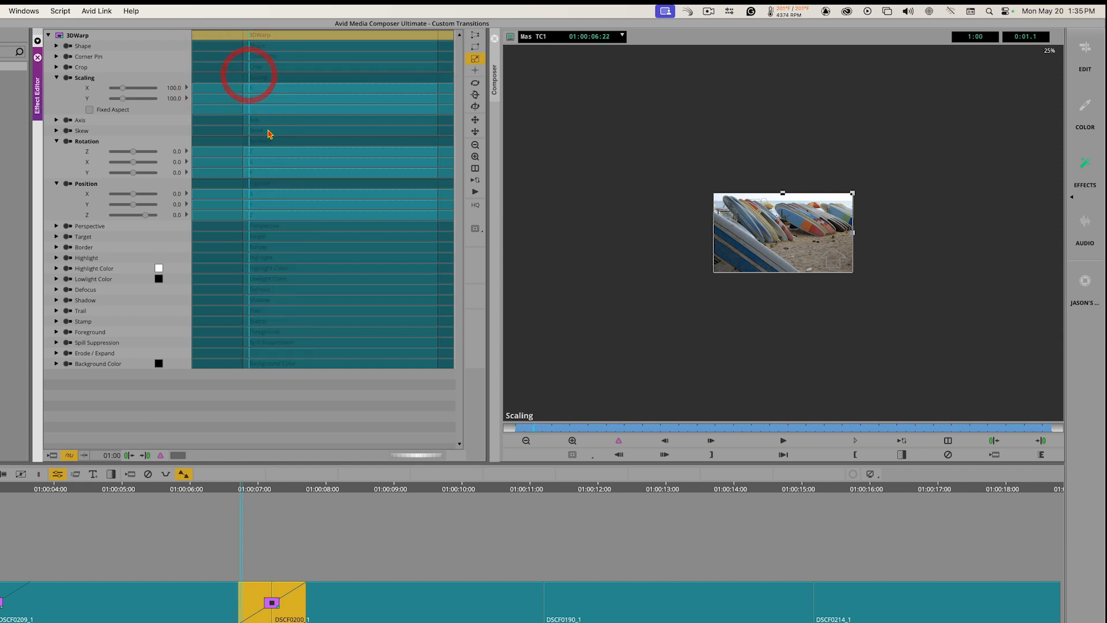
pyautogui.click(228, 73)
pyautogui.rightClick(250, 143)
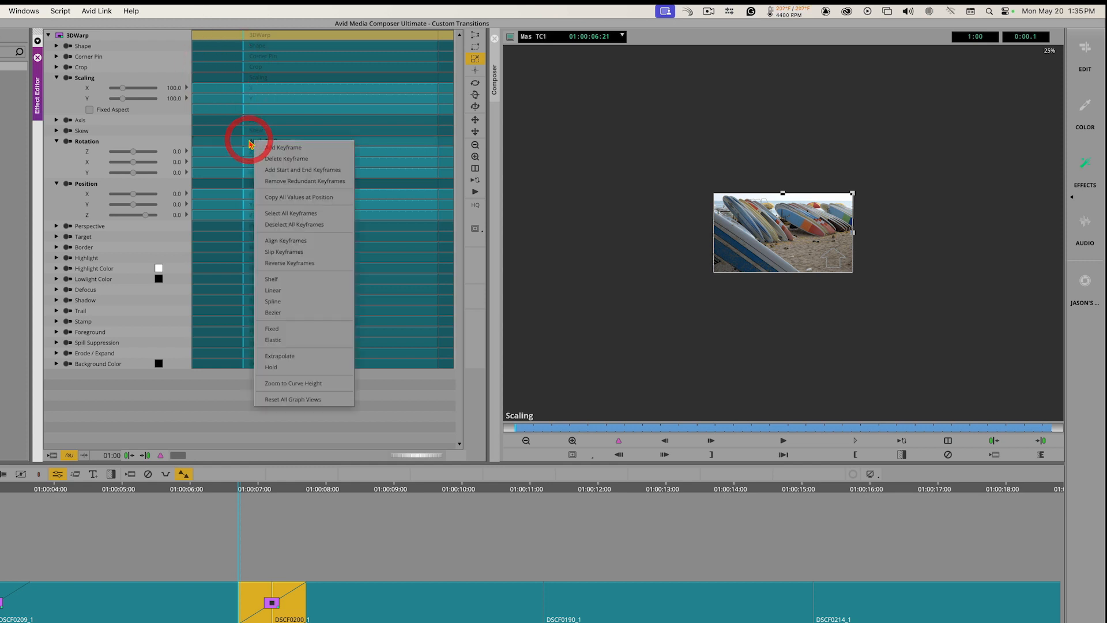
pyautogui.rightClick(247, 182)
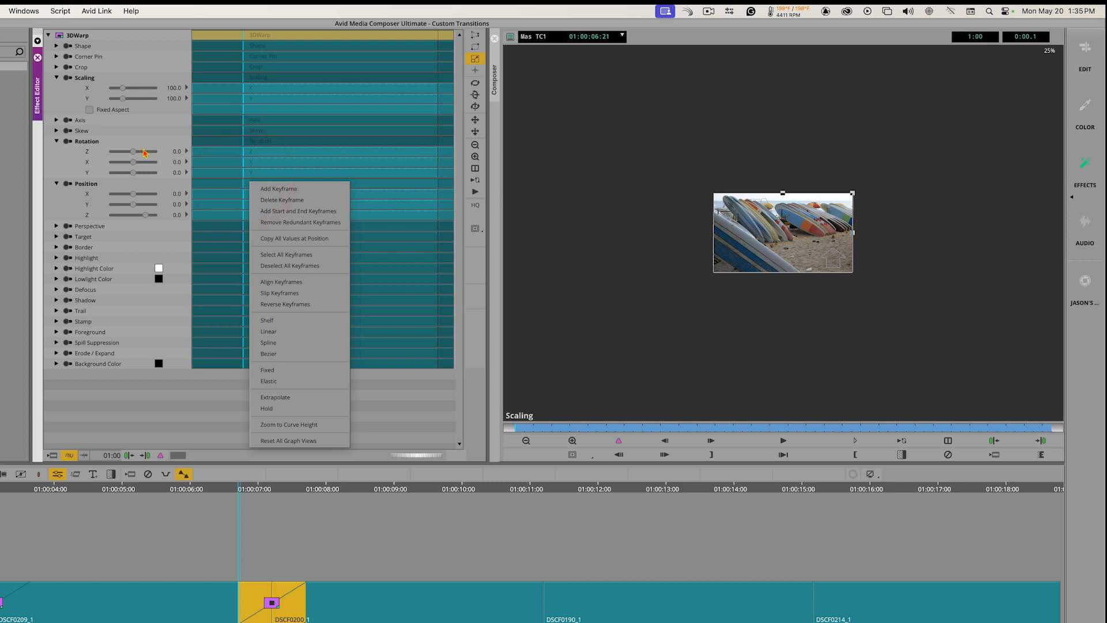
# Add a keyframe at the transition's first frame to the open parameter groups only
pyautogui.click(153, 419)
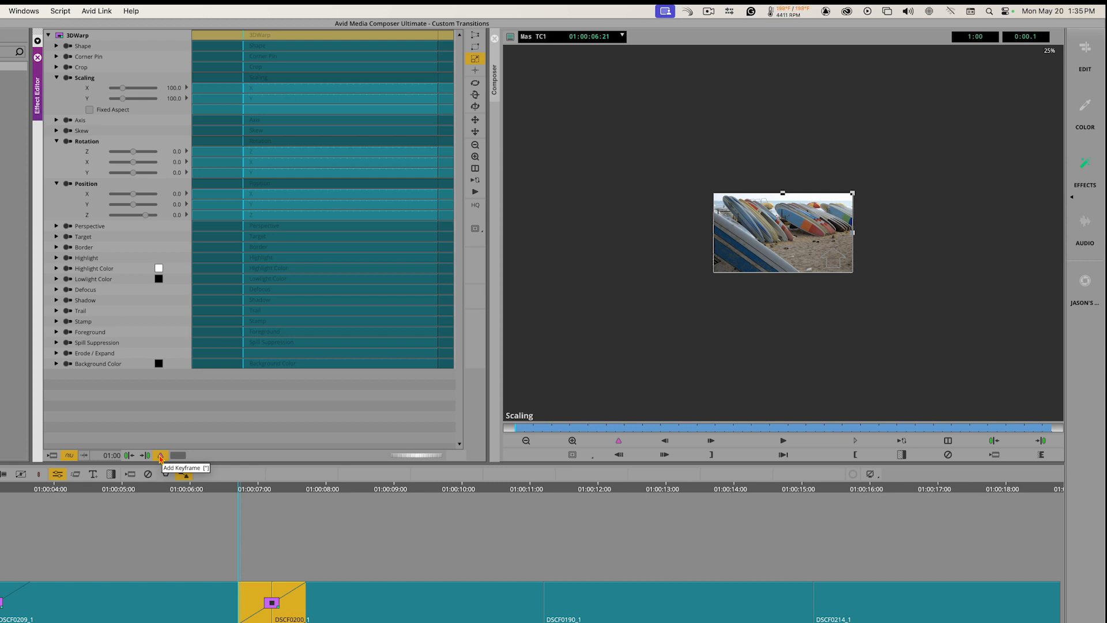
pyautogui.rightClick(161, 458)
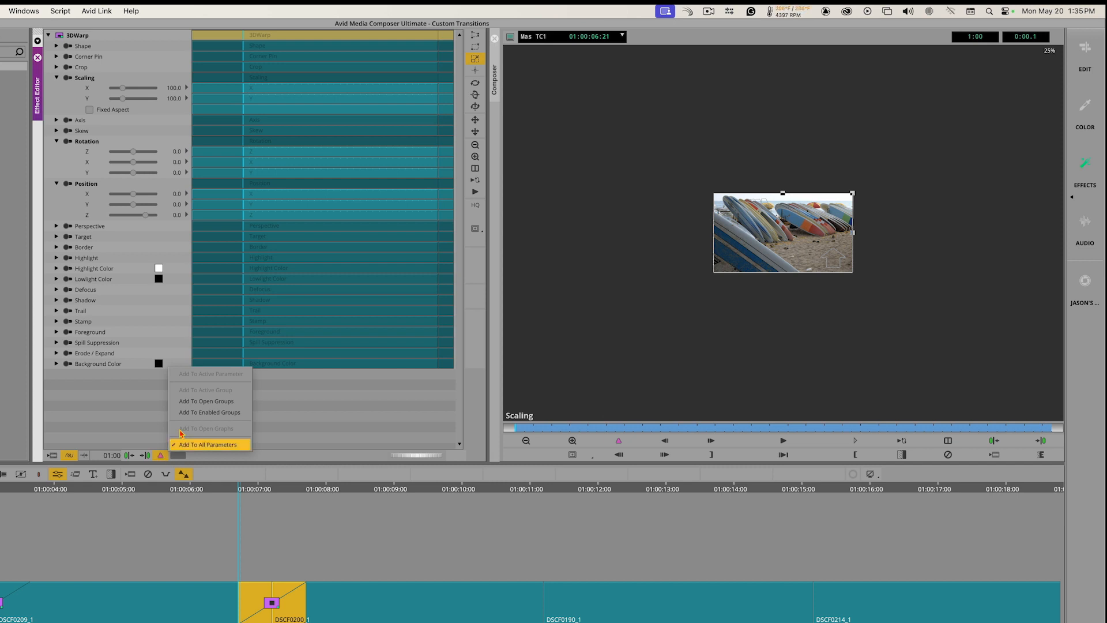
pyautogui.click(197, 402)
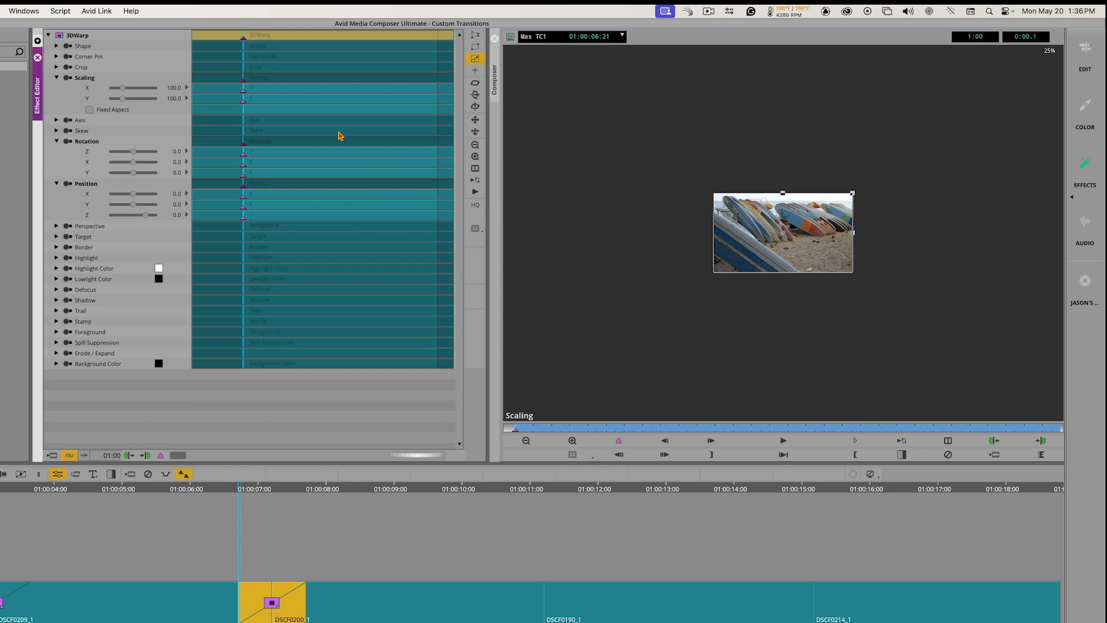
# Move to 01:00:07:05, near the transition's midpoint, and add a second keyframe to the open parameter groups
pyautogui.click(309, 81)
pyautogui.moveTo(322, 81); pyautogui.dragTo(341, 81)
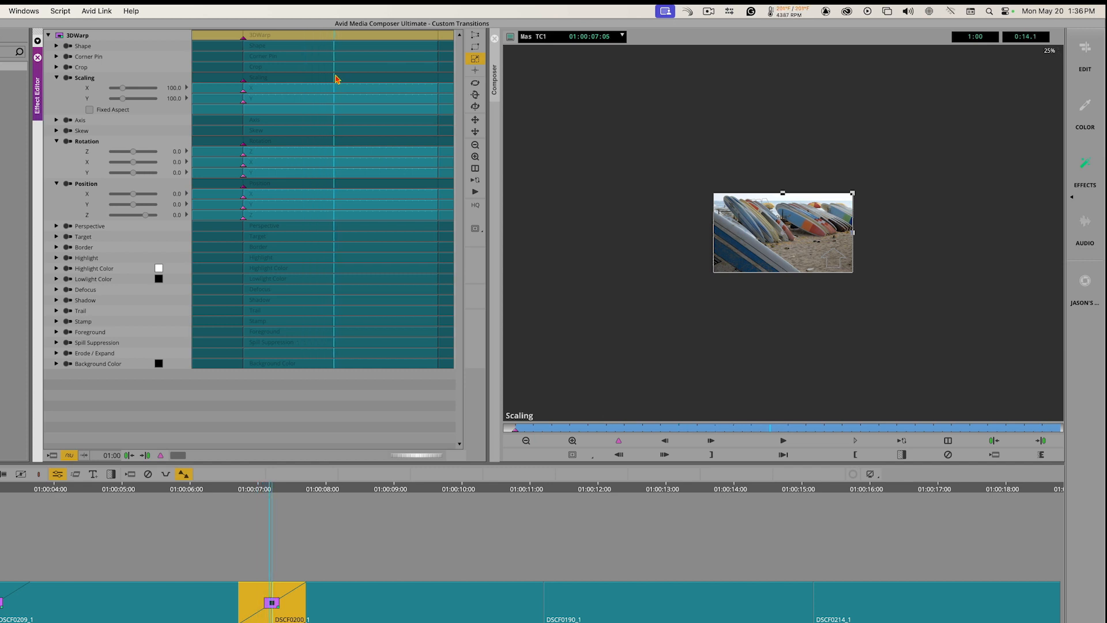
pyautogui.click(337, 78)
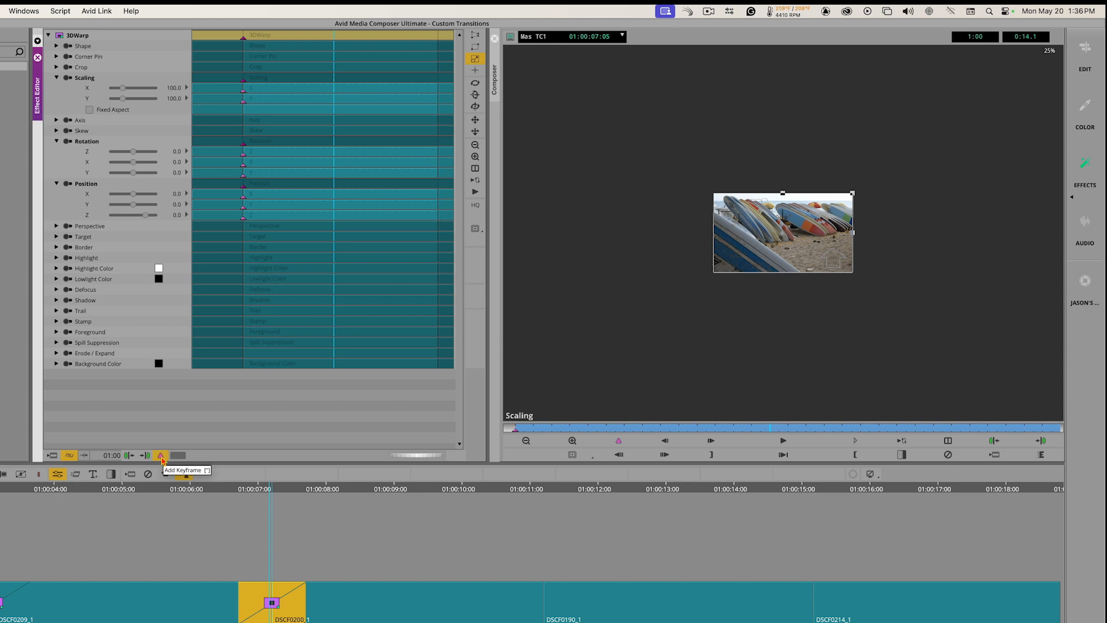
pyautogui.moveTo(161, 458); pyautogui.dragTo(190, 407)
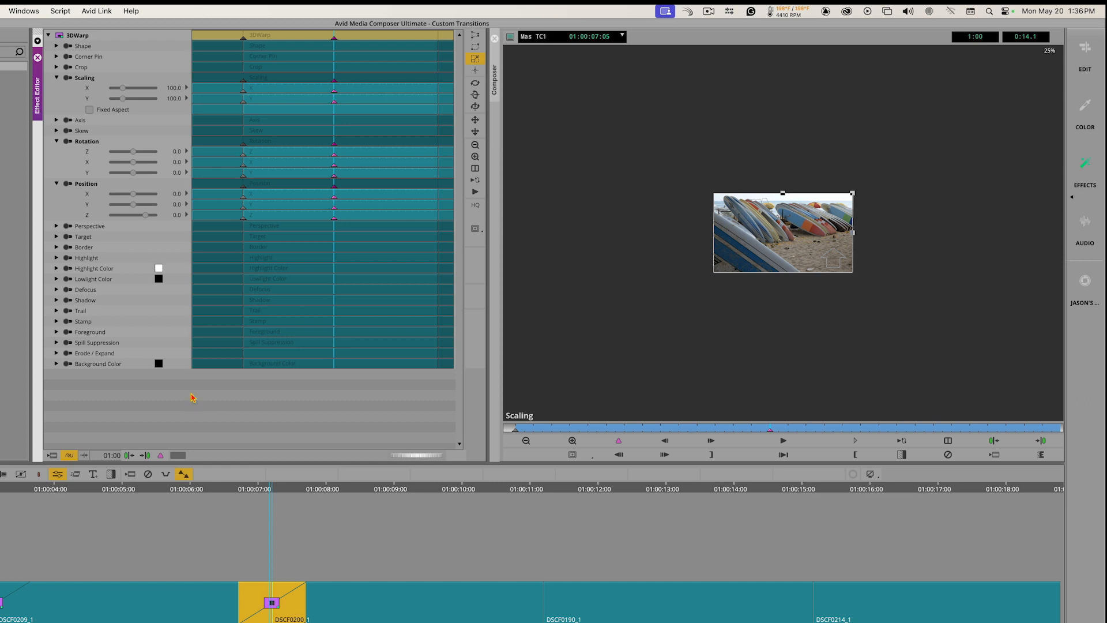
# Enable Fixed Aspect for Scaling and scale the image down to 43 at the middle keyframe
pyautogui.click(89, 110)
pyautogui.moveTo(122, 89); pyautogui.dragTo(118, 89)
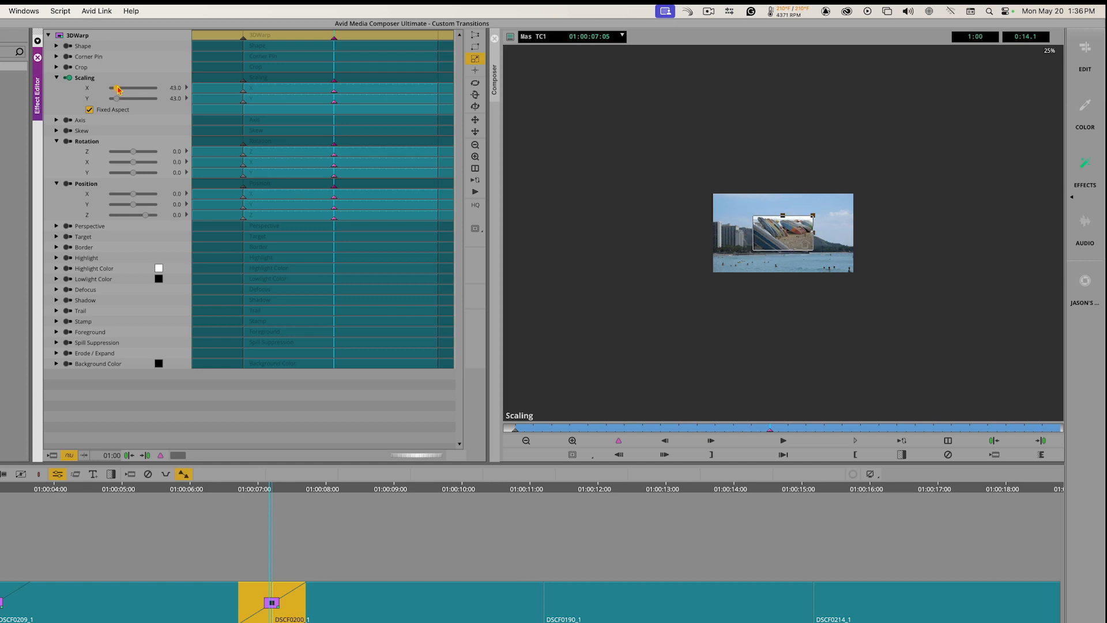
pyautogui.click(118, 88)
# Move the scaled image diagonally at the middle keyframe by setting Position X and Y to -567
pyautogui.click(132, 196)
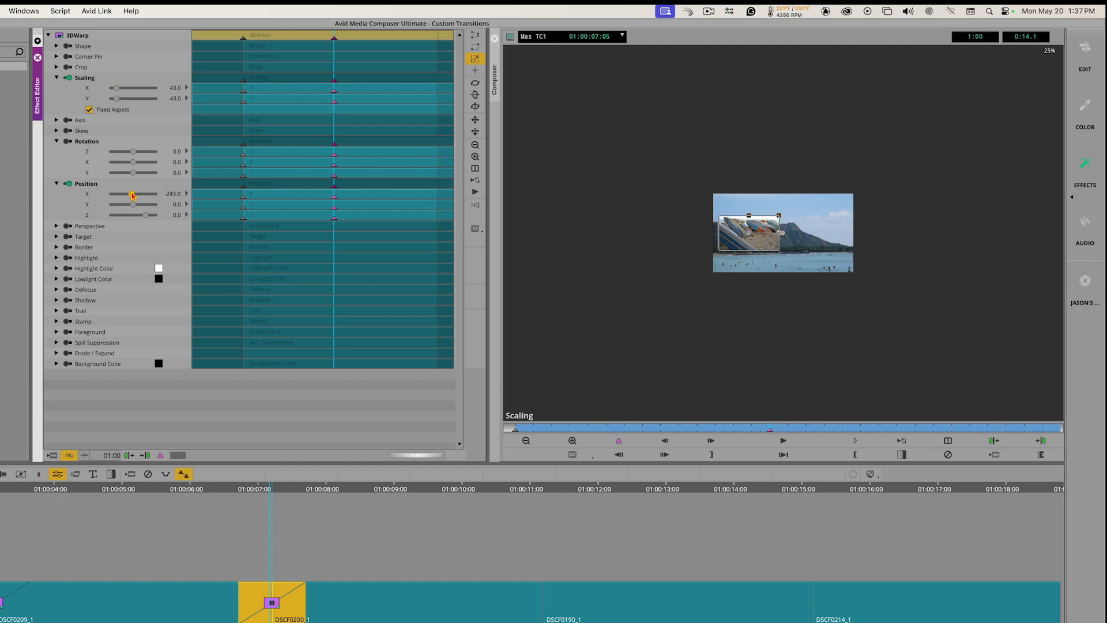
pyautogui.moveTo(132, 196); pyautogui.dragTo(131, 208)
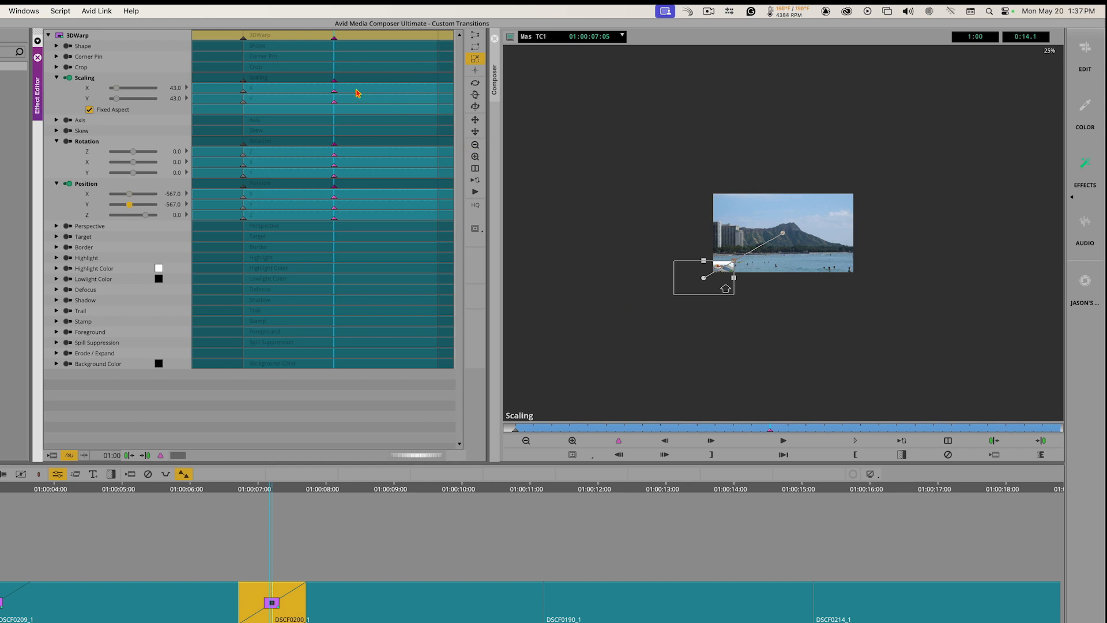
# Rotate the image at the middle keyframe by setting Rotation to Z 233, X -233 and Y 214
pyautogui.moveTo(335, 68)
pyautogui.mouseDown()
pyautogui.moveTo(236, 60)
pyautogui.moveTo(335, 64)
pyautogui.mouseUp()
pyautogui.click(335, 60)
pyautogui.moveTo(133, 154)
pyautogui.mouseDown()
pyautogui.moveTo(126, 164)
pyautogui.moveTo(139, 173)
pyautogui.mouseUp()
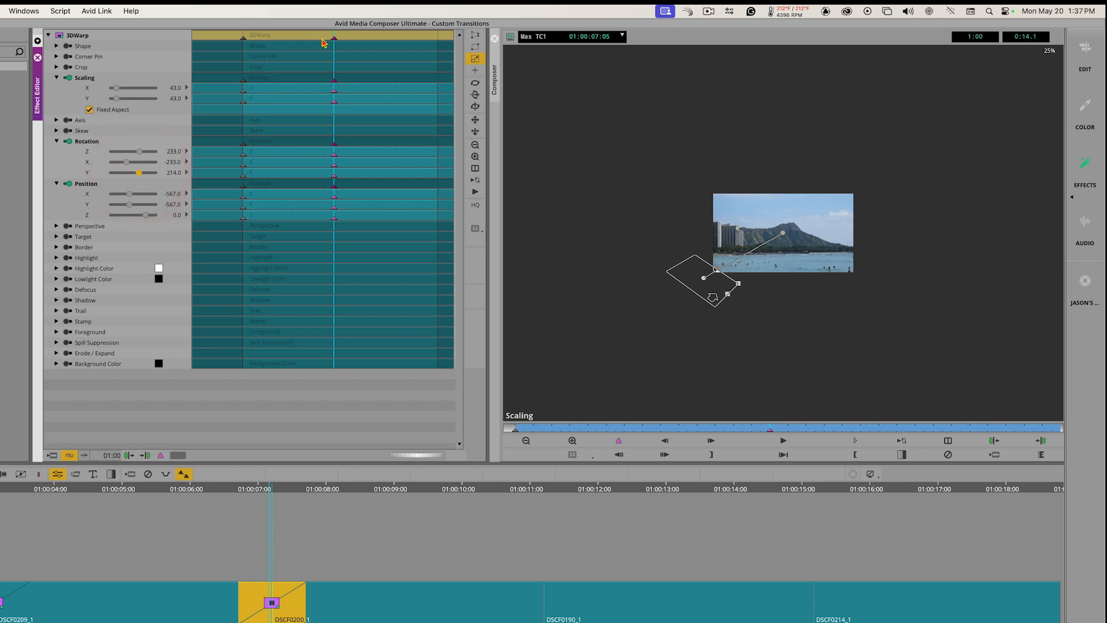
# Move to the transition's last frame at 01:00:07:20 and add a keyframe to the open parameter groups
pyautogui.moveTo(326, 38); pyautogui.dragTo(448, 37)
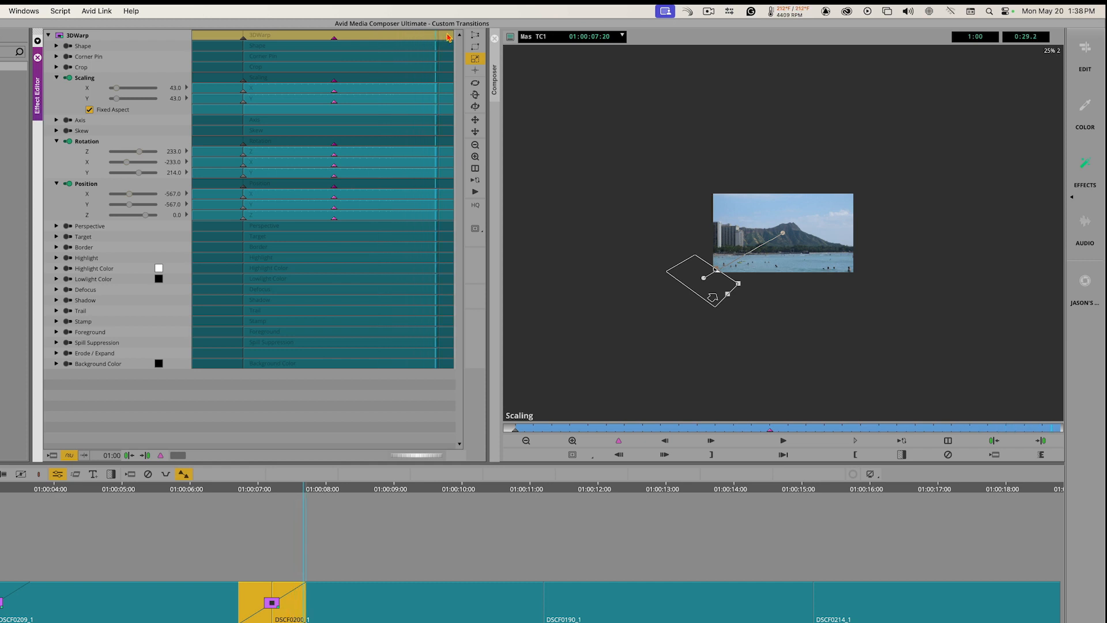
pyautogui.click(448, 32)
pyautogui.rightClick(160, 457)
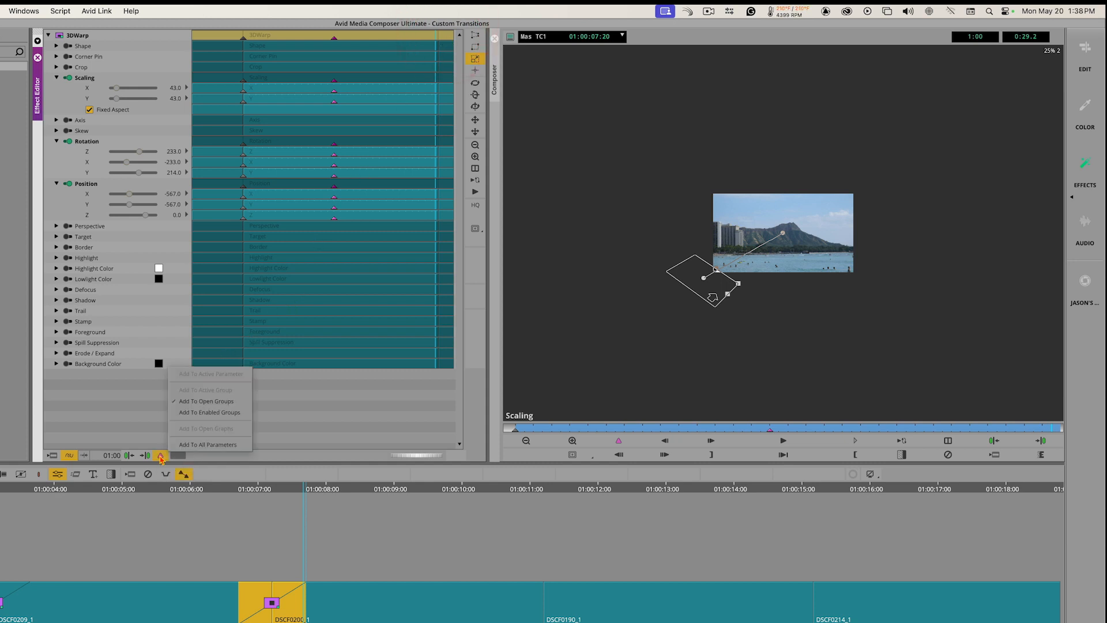
pyautogui.click(196, 403)
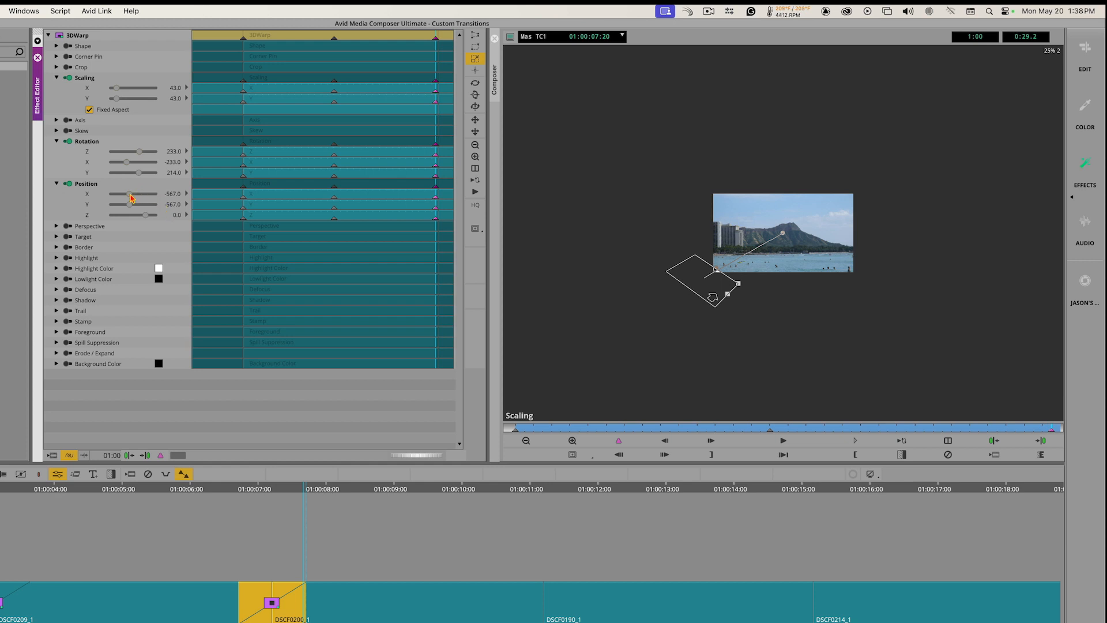
# Set the last keyframe to Position X 810 and Y 567, Scaling 21, and Rotation Z 408, X -369, Y 350
pyautogui.moveTo(131, 197); pyautogui.dragTo(140, 206)
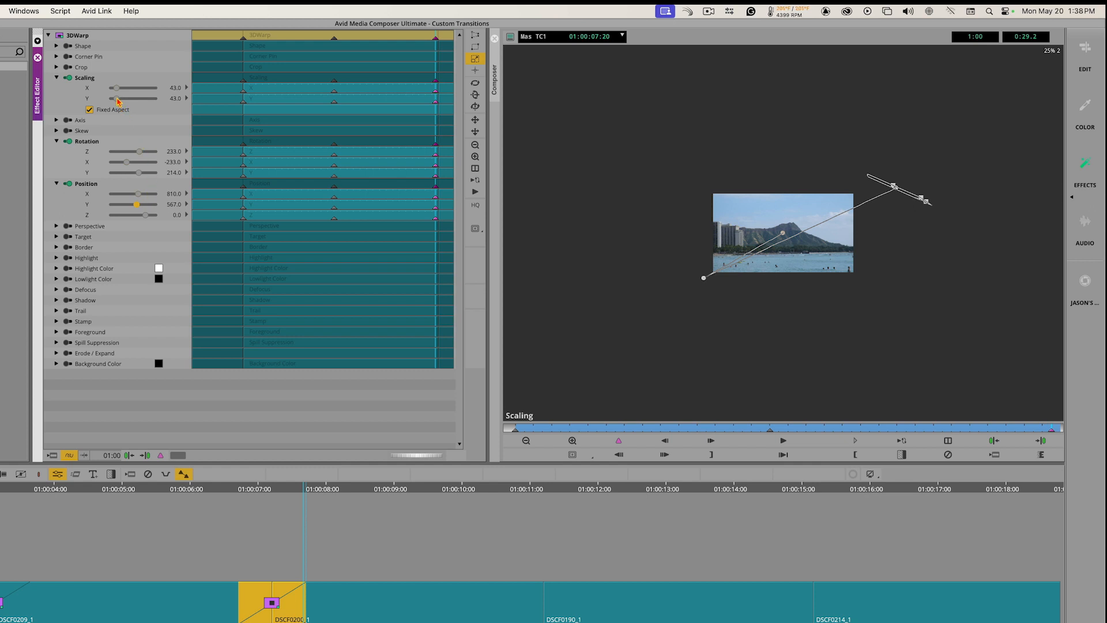
pyautogui.moveTo(116, 89); pyautogui.dragTo(115, 88)
pyautogui.moveTo(139, 153)
pyautogui.mouseDown()
pyautogui.moveTo(123, 164)
pyautogui.moveTo(142, 172)
pyautogui.mouseUp()
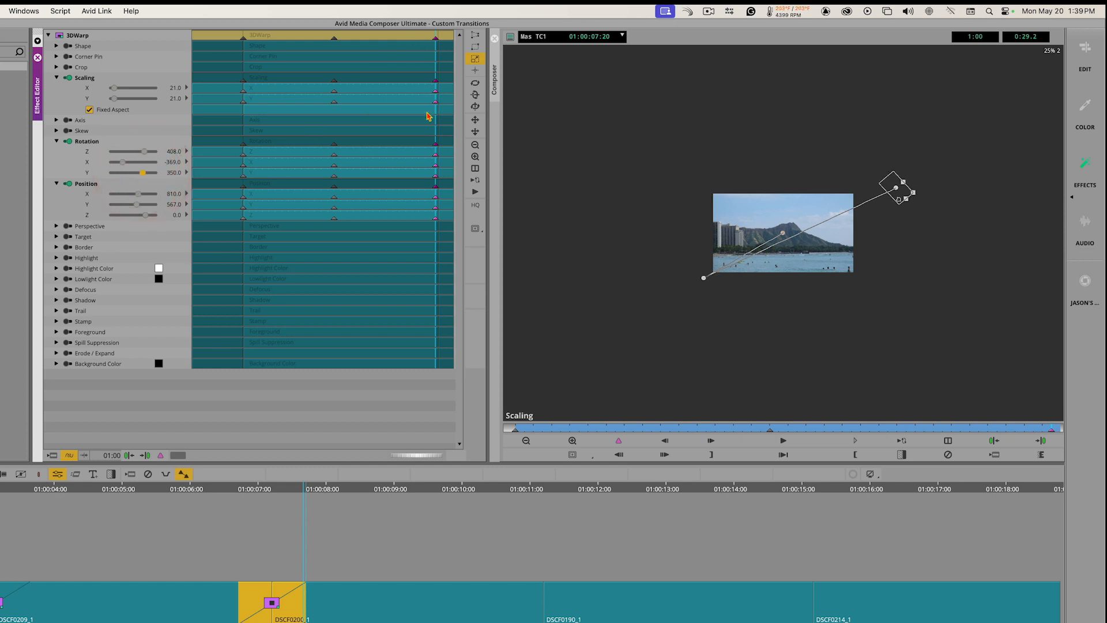
# Return to the transition's first frame and enable Swap Sources in the Foreground parameters
pyautogui.moveTo(426, 135); pyautogui.dragTo(220, 137)
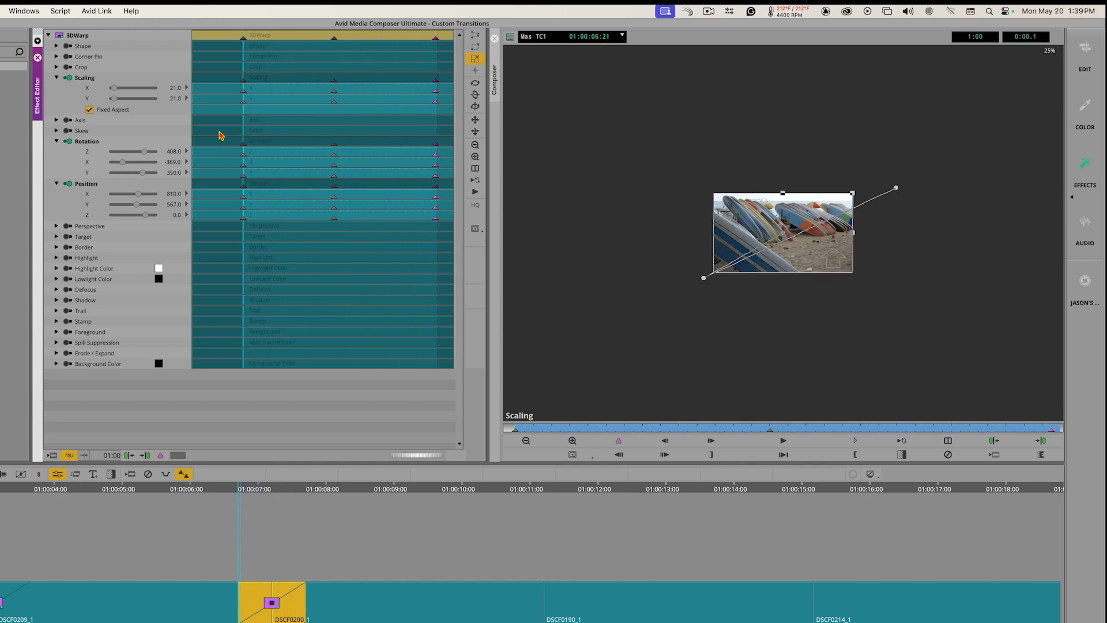
pyautogui.click(218, 131)
pyautogui.click(56, 333)
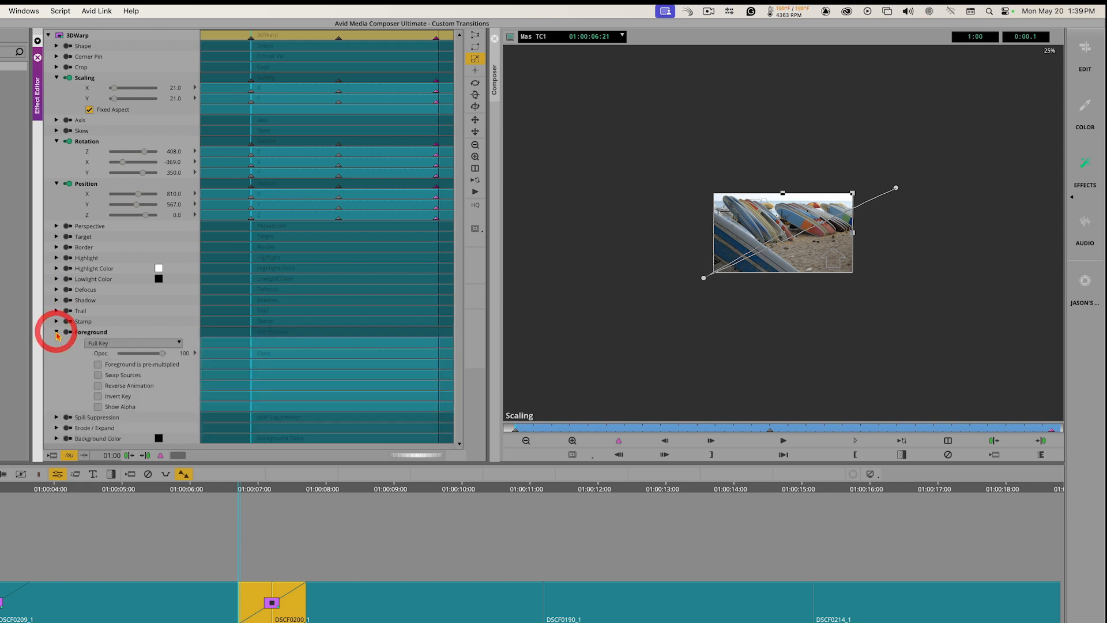
pyautogui.click(98, 376)
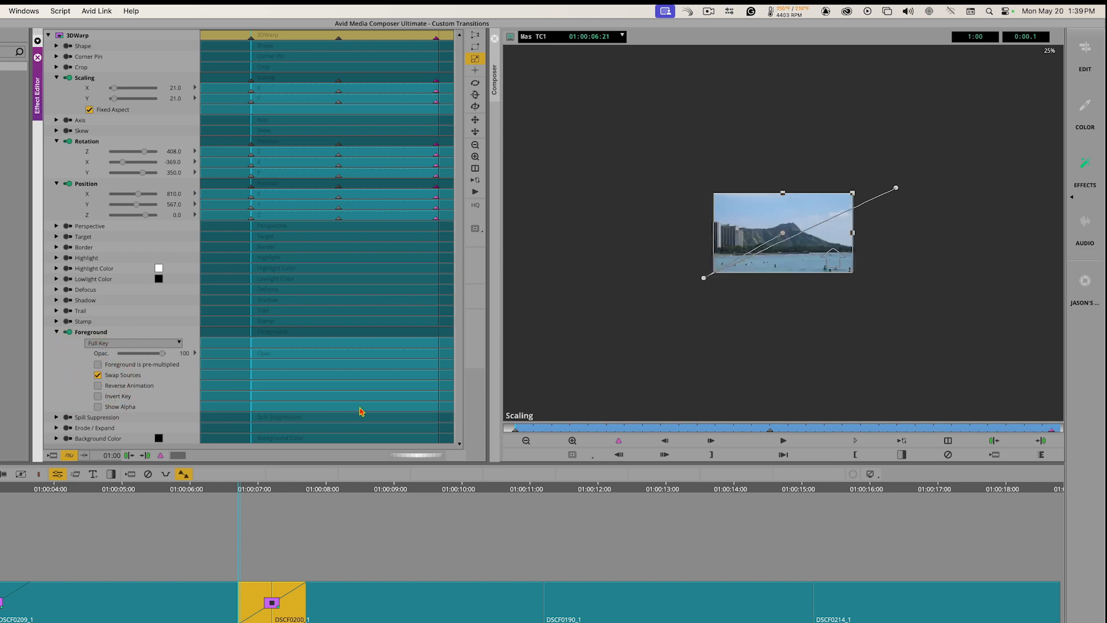
# Leave effect editing and play the sequence through the second transition twice to check the animation
pyautogui.click(572, 442)
pyautogui.click(573, 442)
pyautogui.click(572, 442)
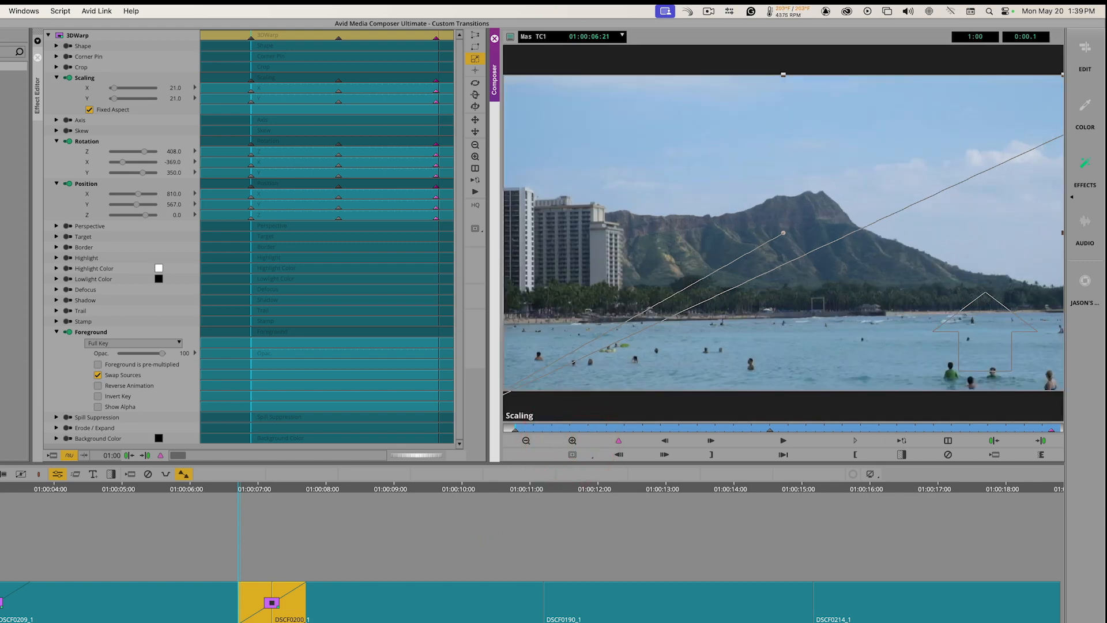
pyautogui.click(274, 620)
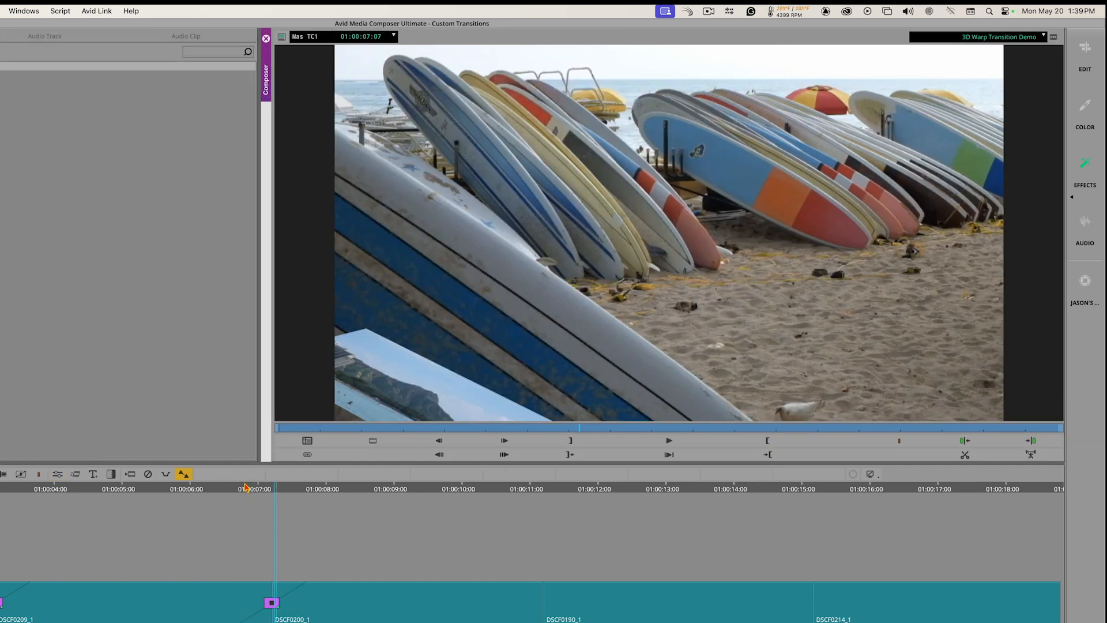
pyautogui.moveTo(245, 487); pyautogui.dragTo(70, 488)
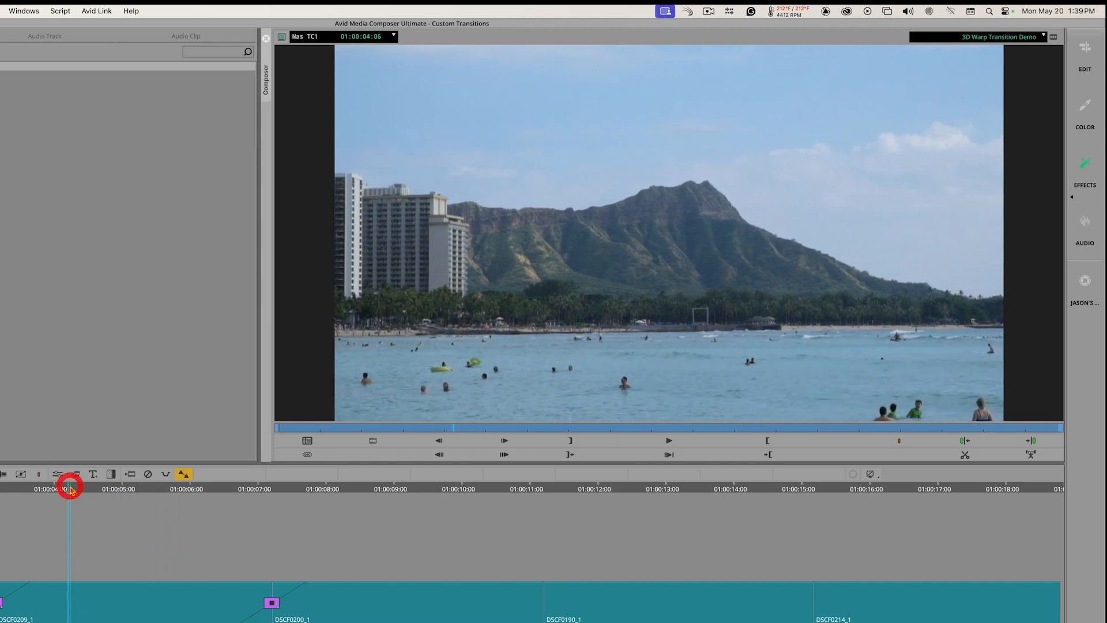
pyautogui.press('space')
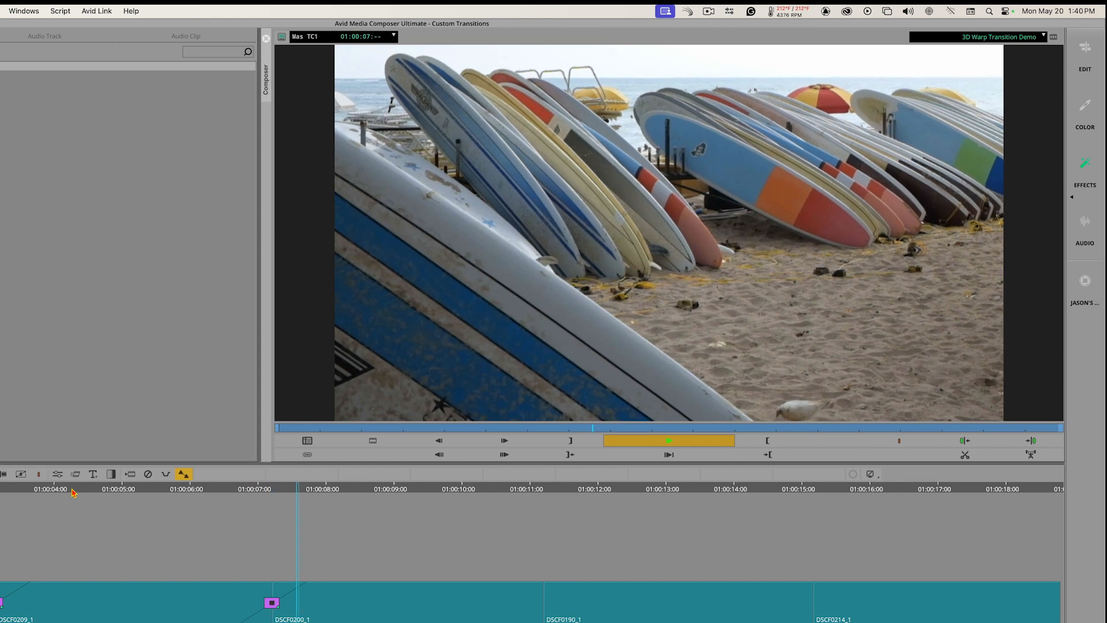
pyautogui.press('space')
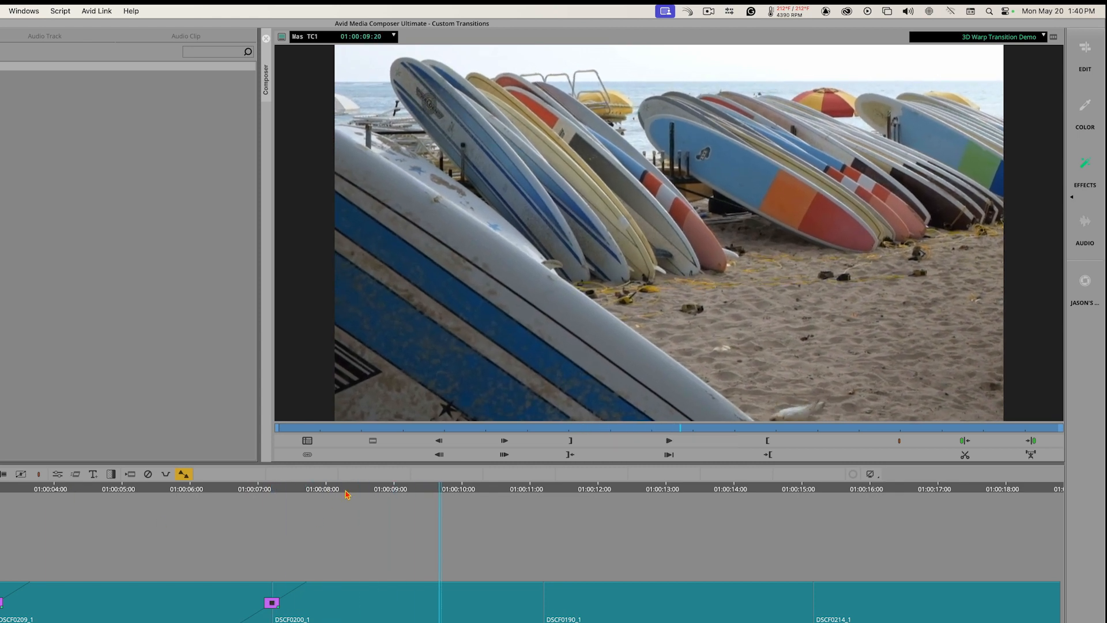
pyautogui.moveTo(346, 494); pyautogui.dragTo(18, 492)
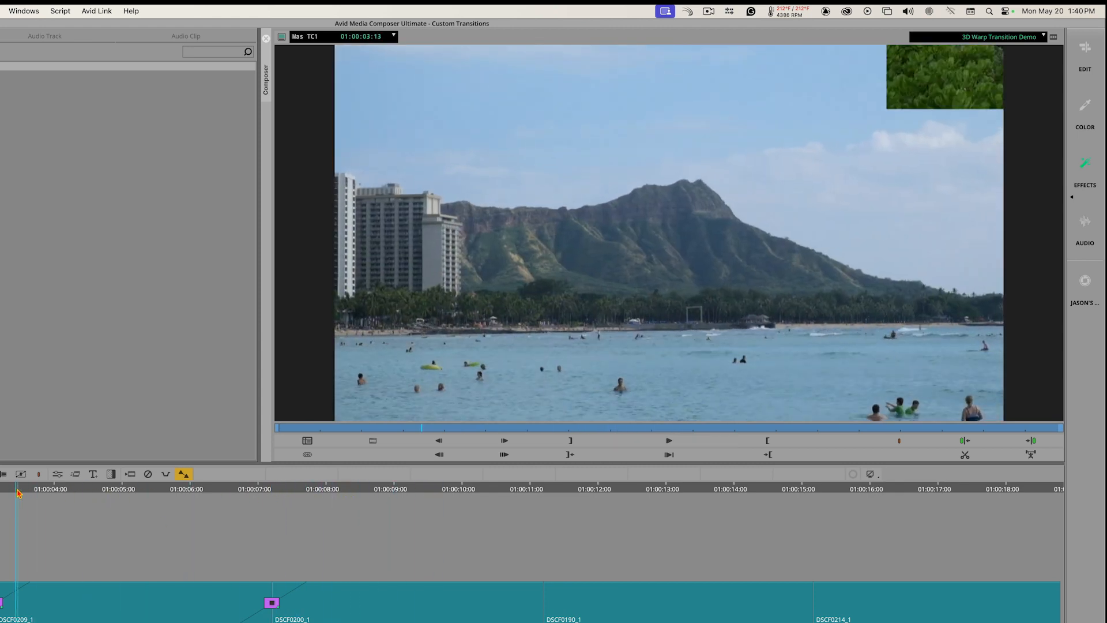
pyautogui.press('space')
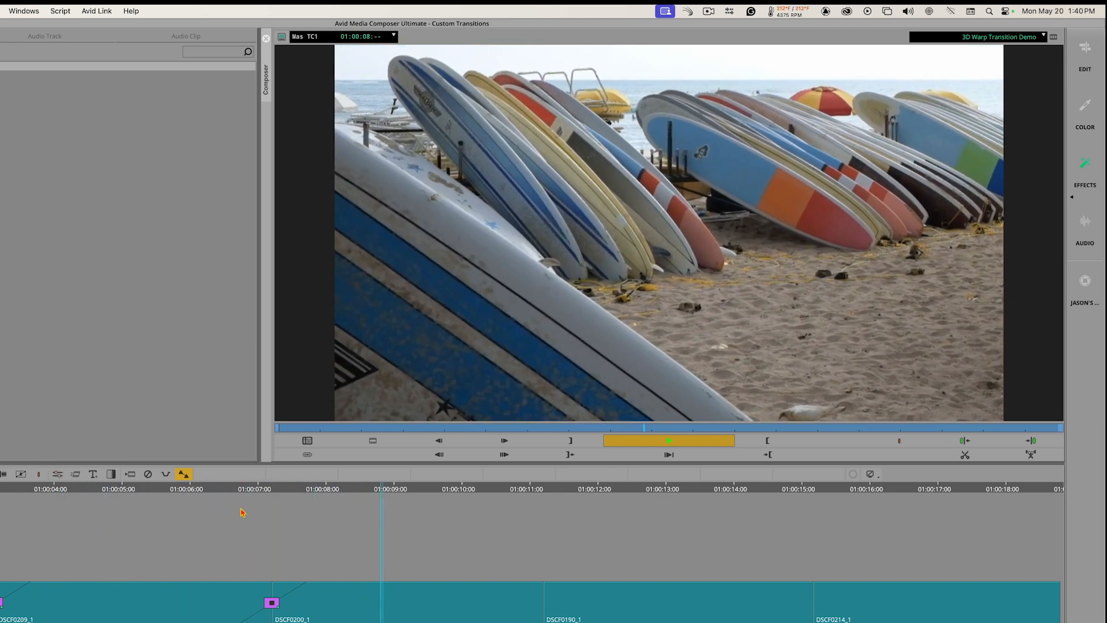
pyautogui.press('space')
# Park the playhead on the second transition at 01:00:07:06 and reopen its 3D Warp parameters
pyautogui.click(277, 491)
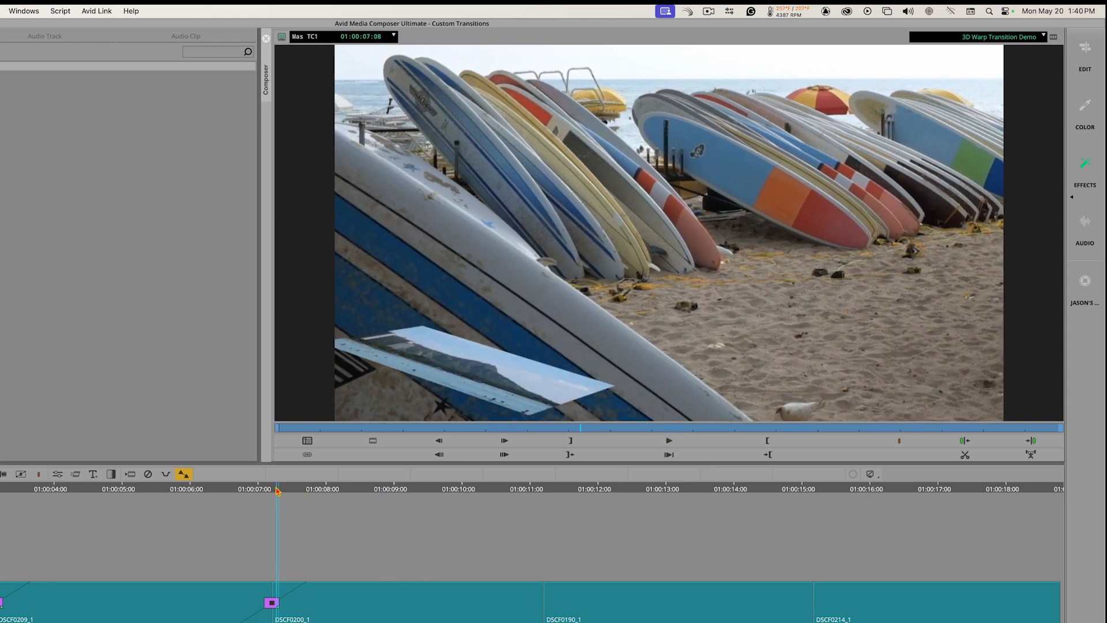
pyautogui.click(274, 491)
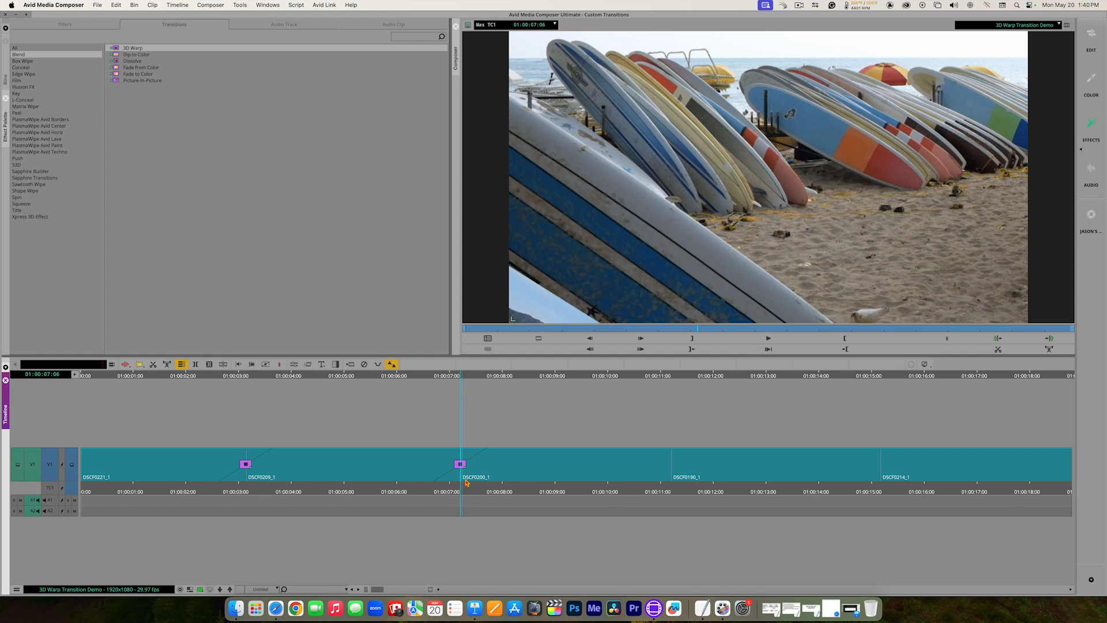
pyautogui.click(292, 366)
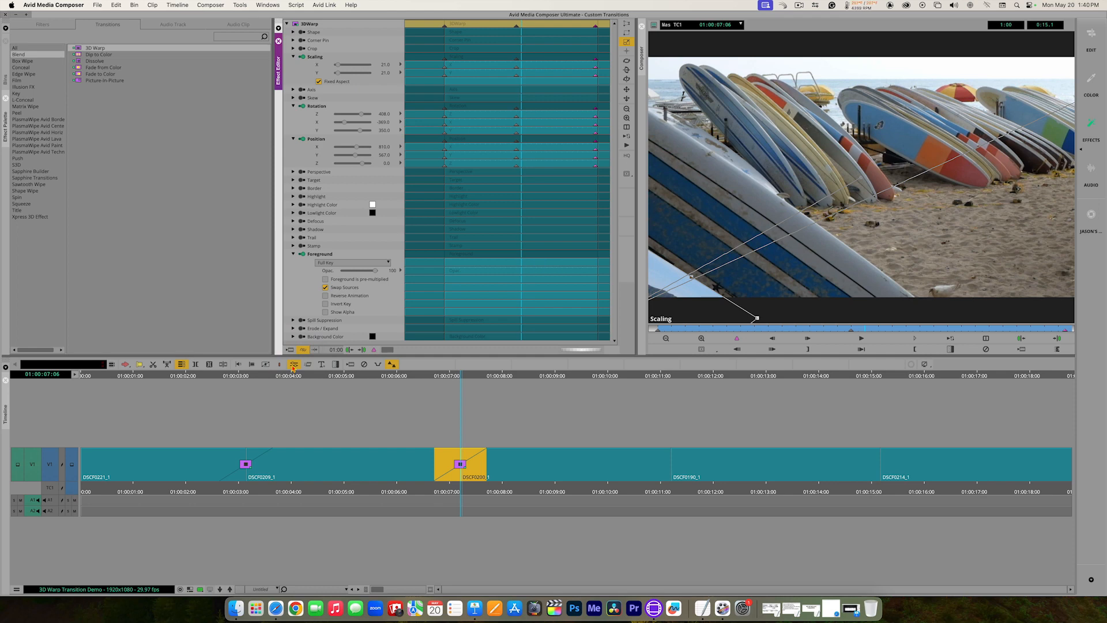
# Open the Saved Effects bin and save the customized 3D Warp effect into it as a template
pyautogui.click(6, 72)
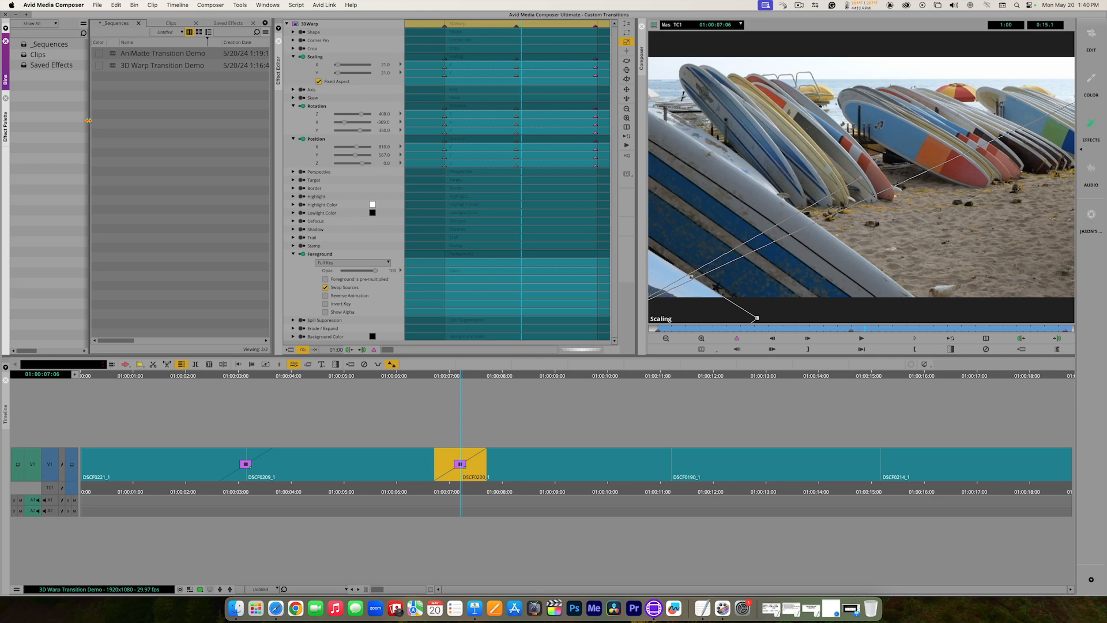
pyautogui.moveTo(88, 120); pyautogui.dragTo(108, 121)
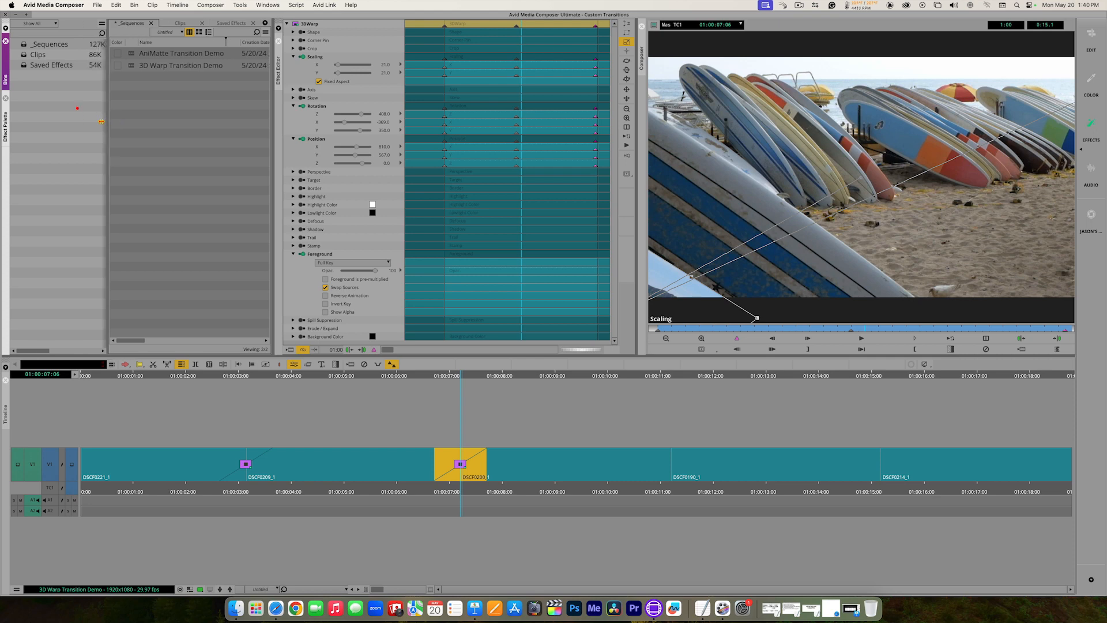
pyautogui.click(25, 66)
pyautogui.doubleClick(25, 67)
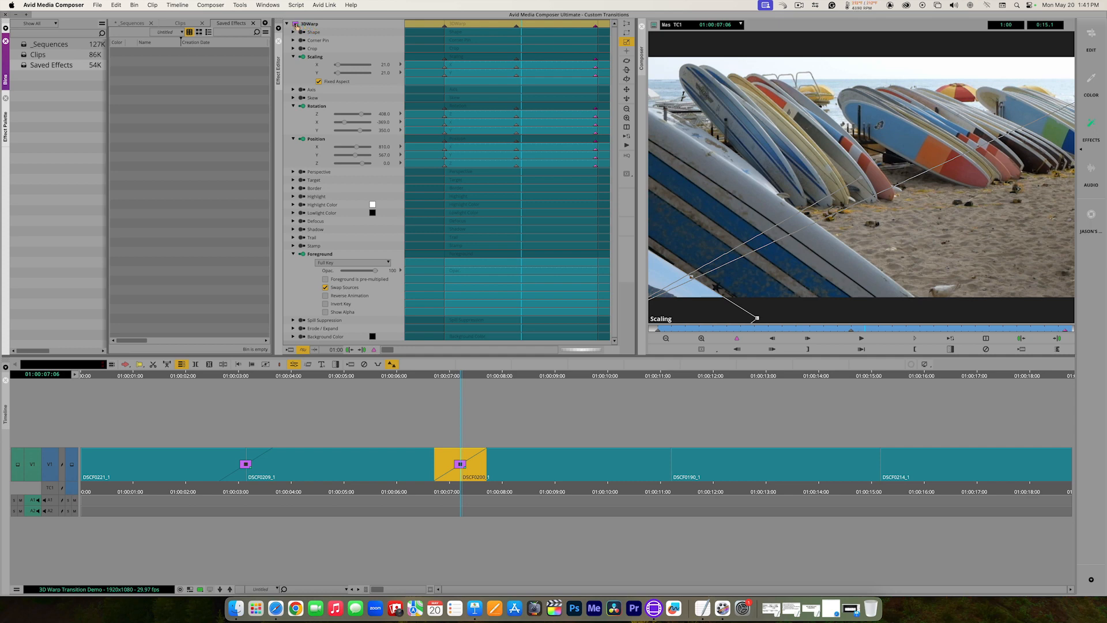
pyautogui.moveTo(296, 26); pyautogui.dragTo(147, 78)
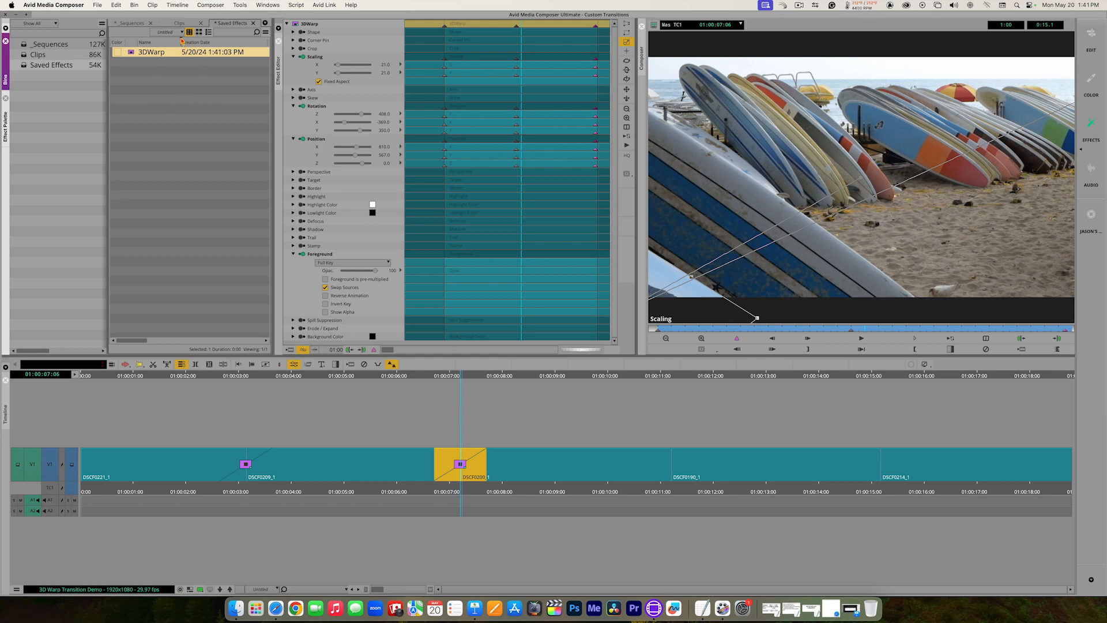
# Widen the bin's Name column and rename the saved effect as Fly Off Transition
pyautogui.click(209, 42)
pyautogui.moveTo(183, 45); pyautogui.dragTo(214, 44)
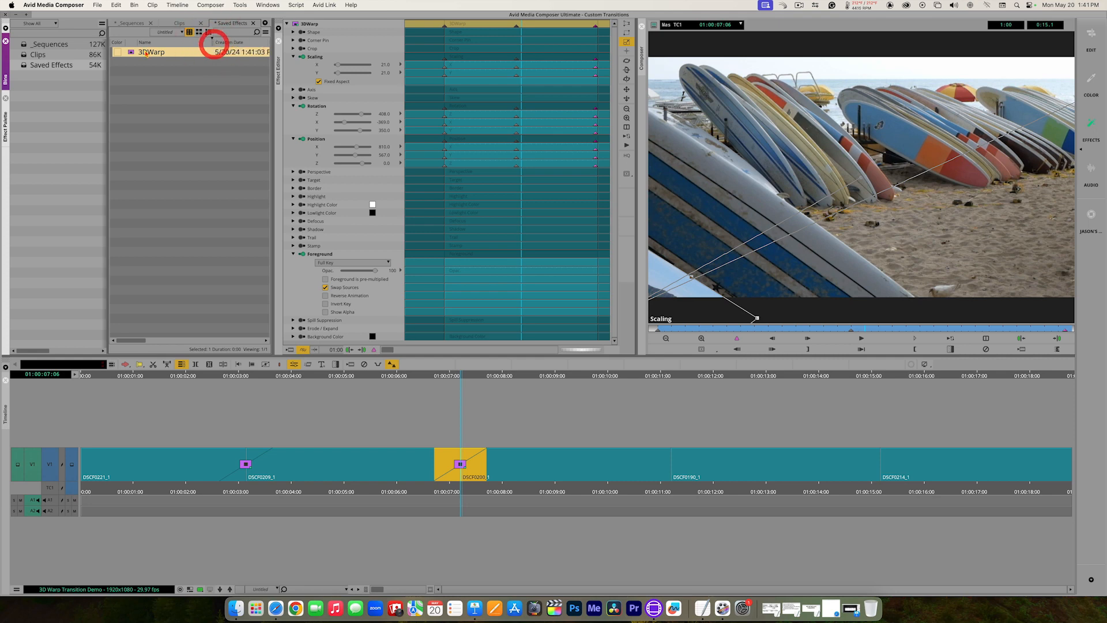
pyautogui.click(147, 52)
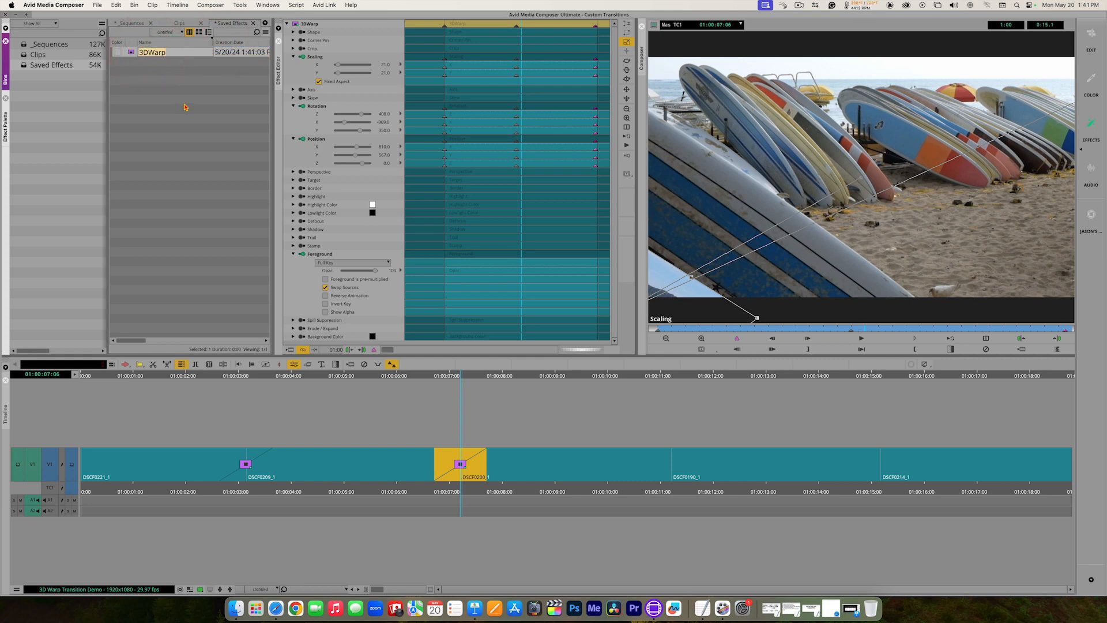
pyautogui.write('Fly Off Transition')
pyautogui.click(185, 107)
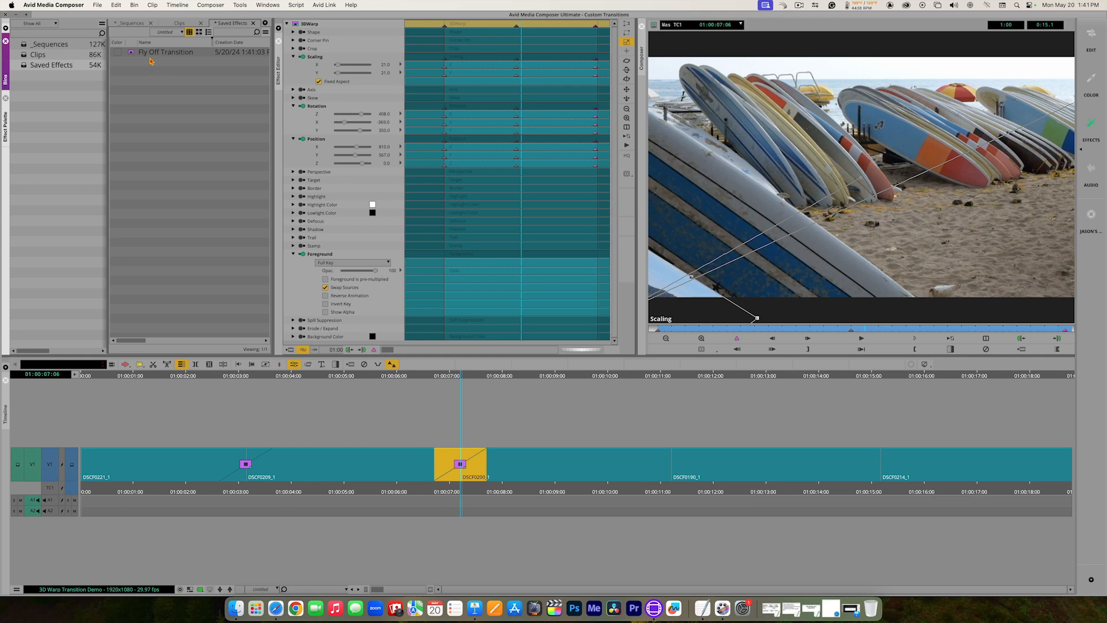
# Apply the saved Fly Off Transition to the cut between DSCF0200_1 and DSCF0190_1 and play it back
pyautogui.moveTo(131, 54); pyautogui.dragTo(671, 463)
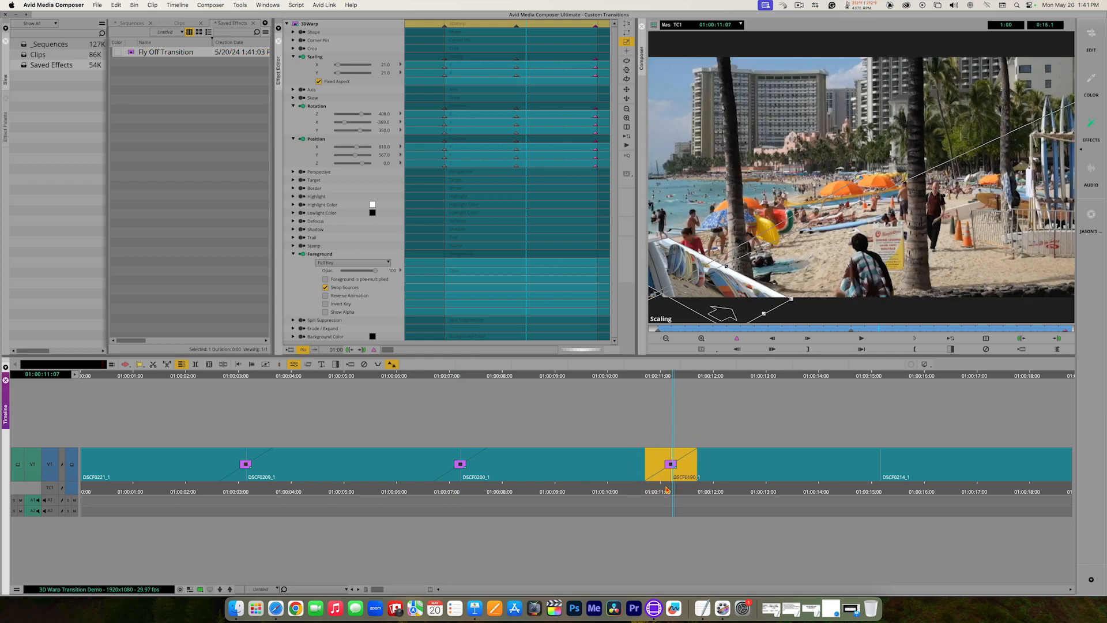
pyautogui.moveTo(667, 489); pyautogui.dragTo(552, 489)
pyautogui.press('space')
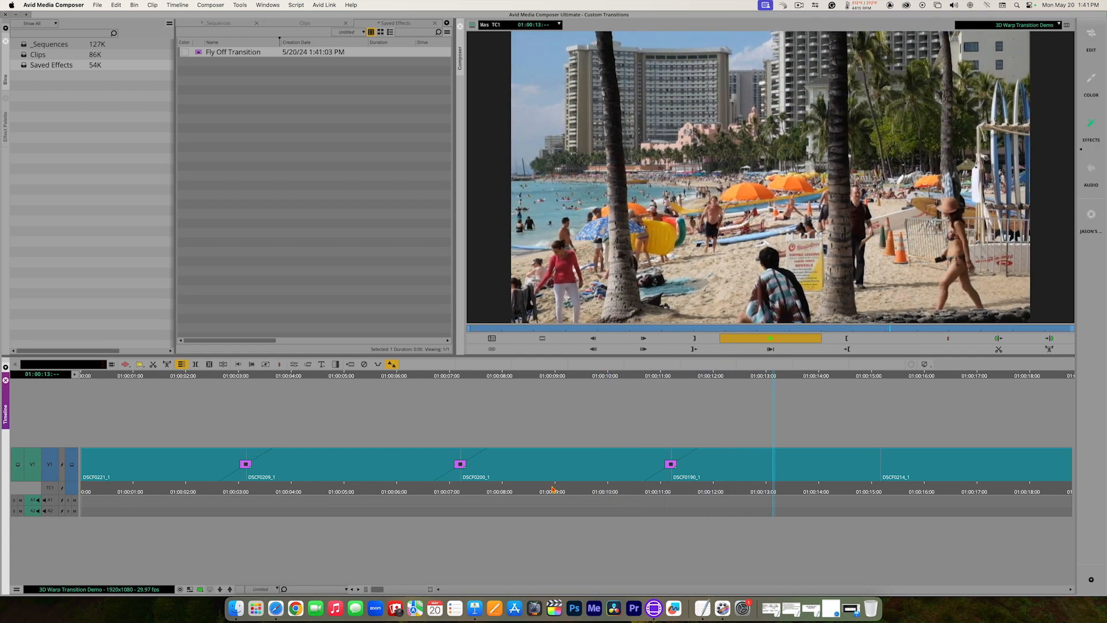
pyautogui.click(553, 489)
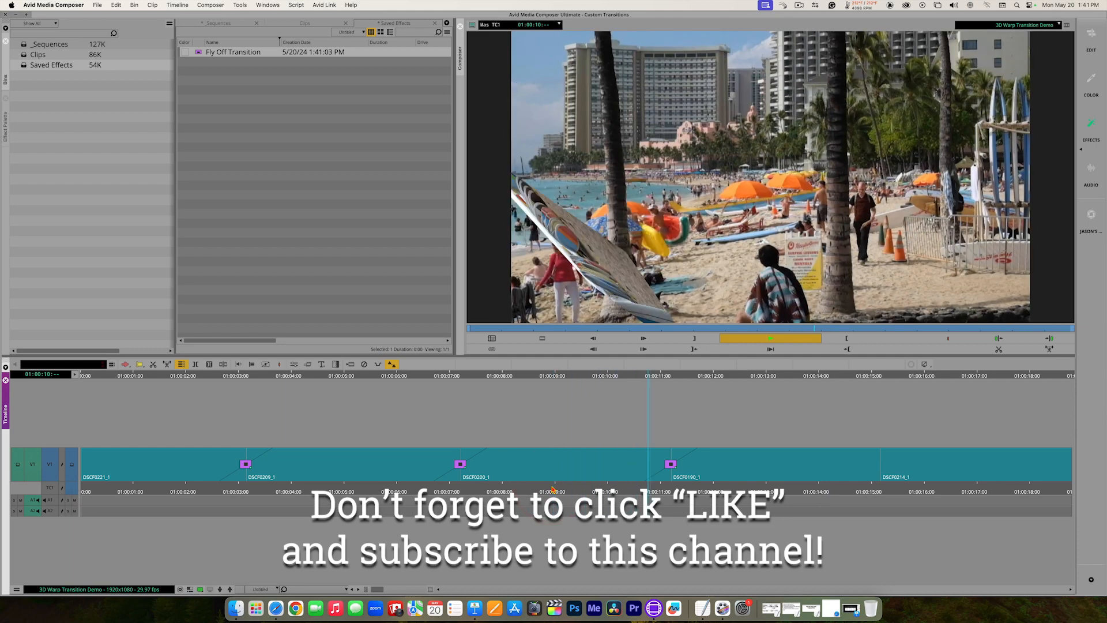
pyautogui.press('space')
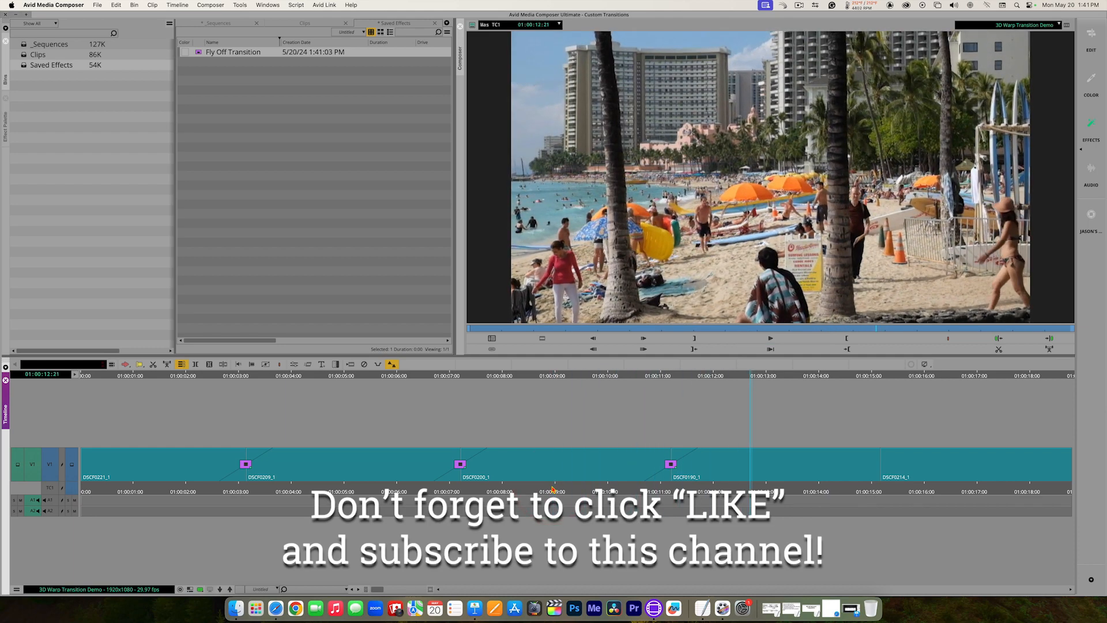